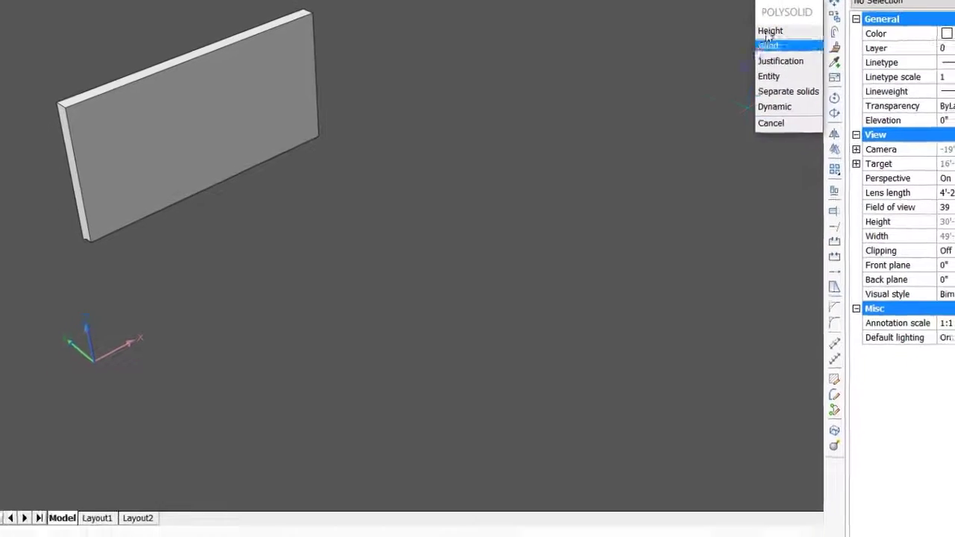
- Set the polysolid height to 14' and draw a straight wall in front of and parallel to the existing one
click(770, 31)
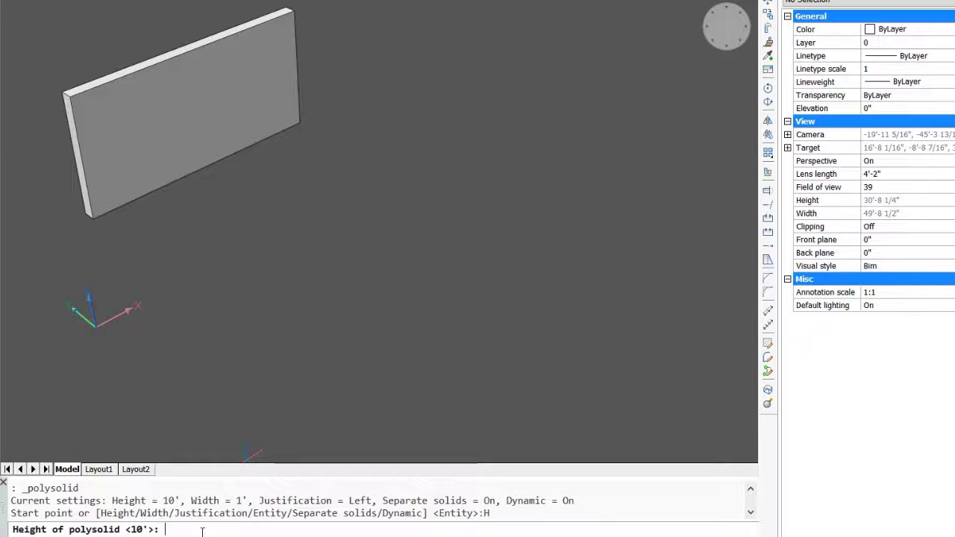
text(4)
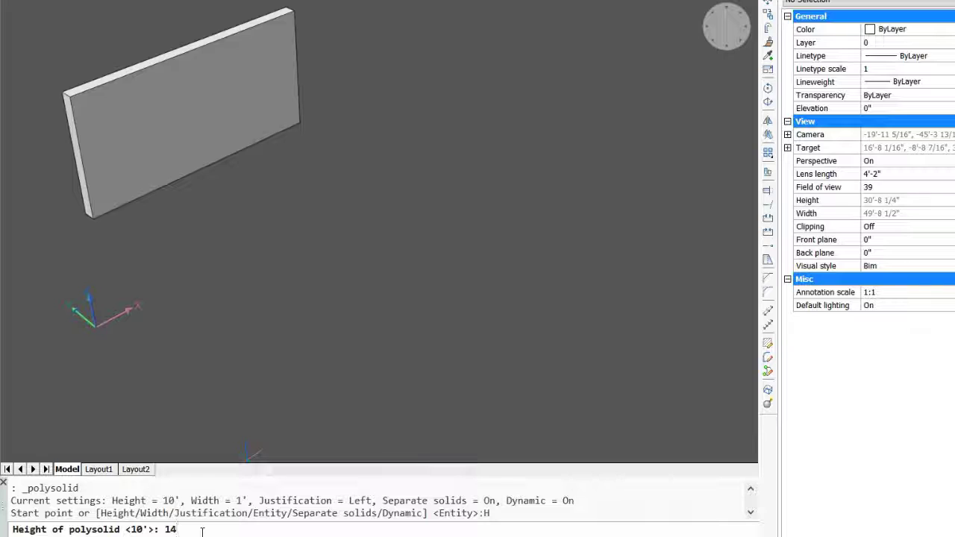
key(Return)
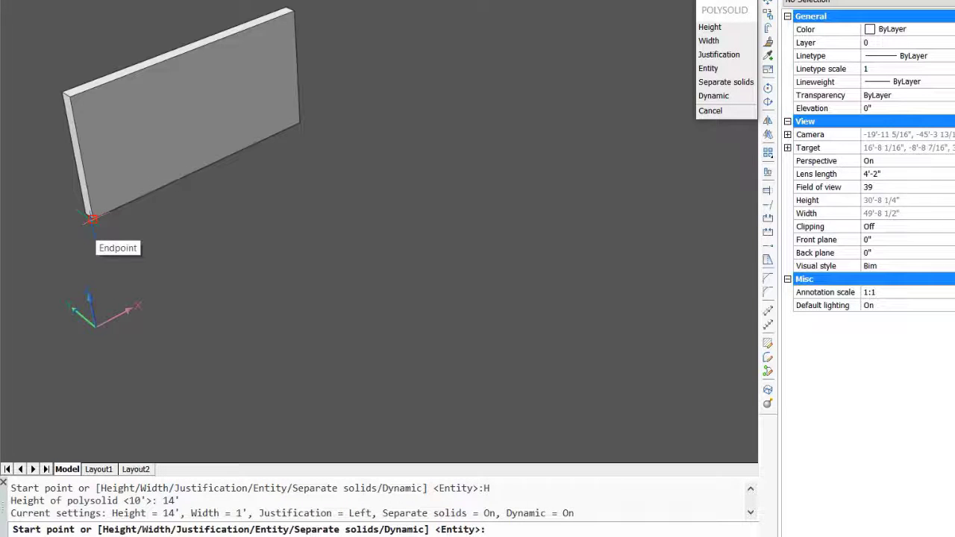
click(125, 242)
click(425, 157)
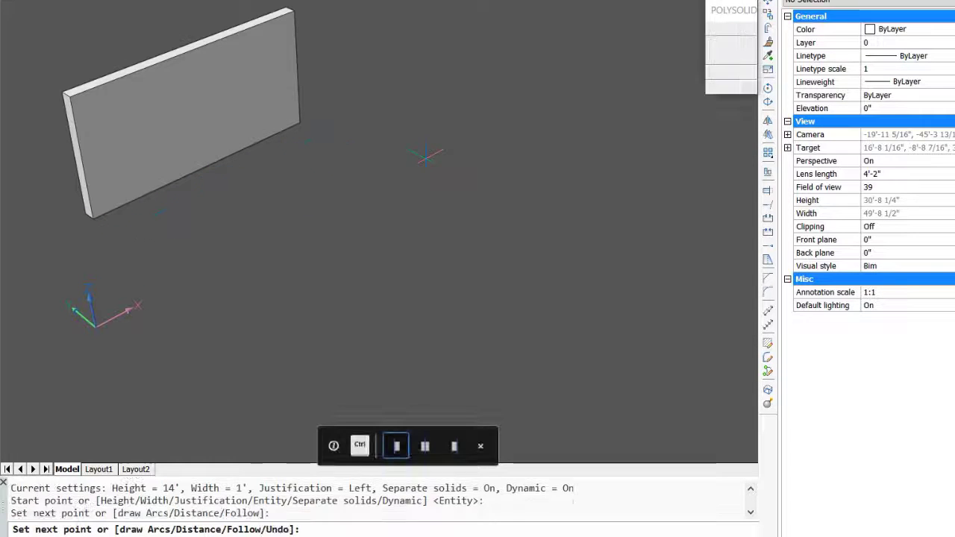
key(Return)
click(425, 158)
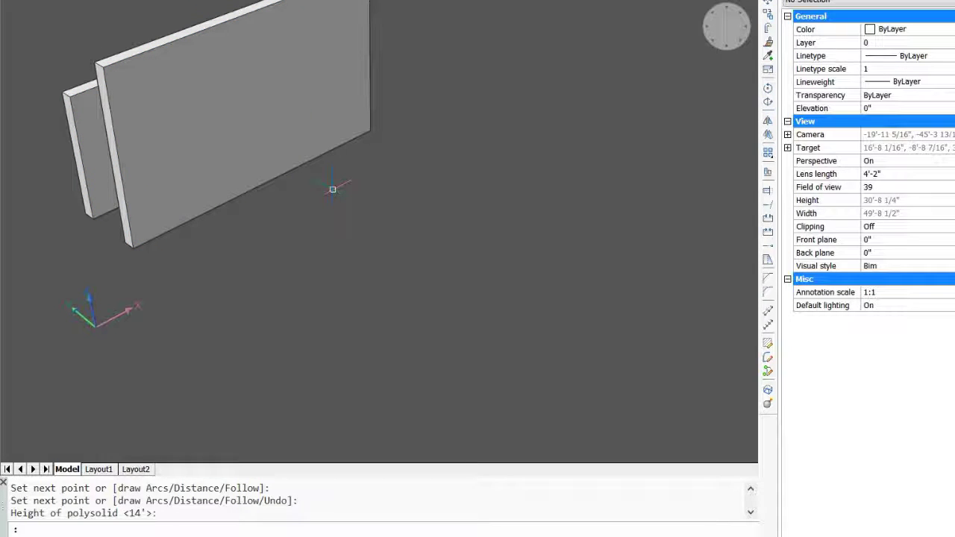
- Set the polysolid width to 14" and draw a third parallel wall about 26'-5" long in front of the second
mouse_move(526, 220)
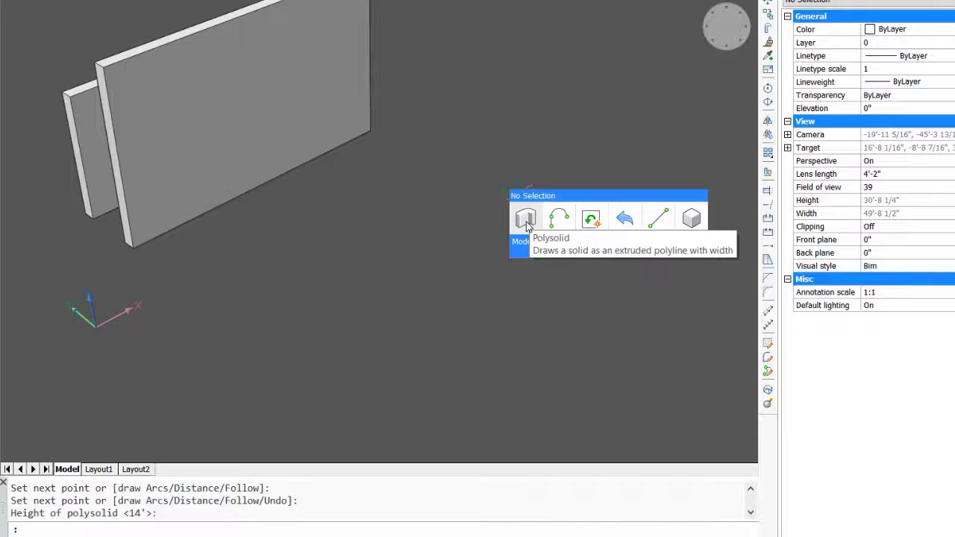
click(525, 220)
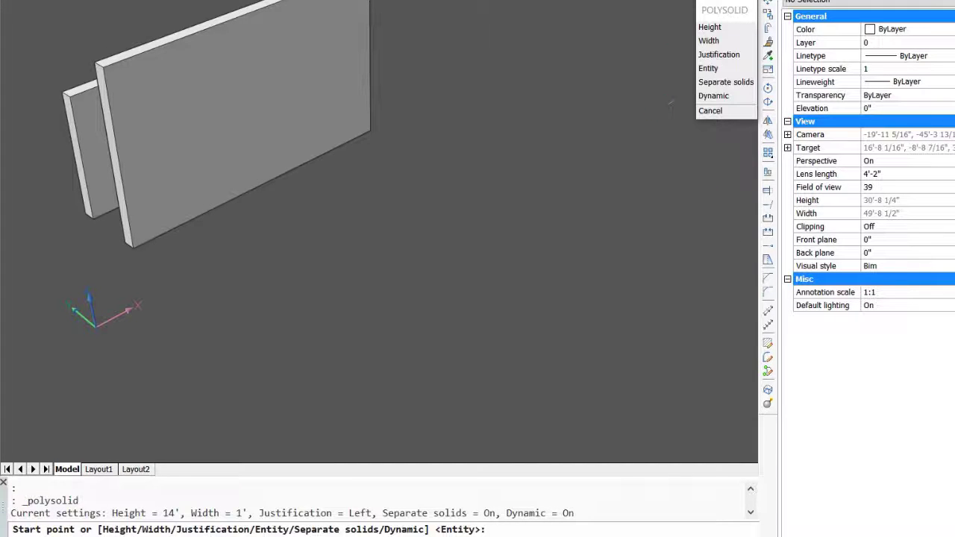
click(707, 41)
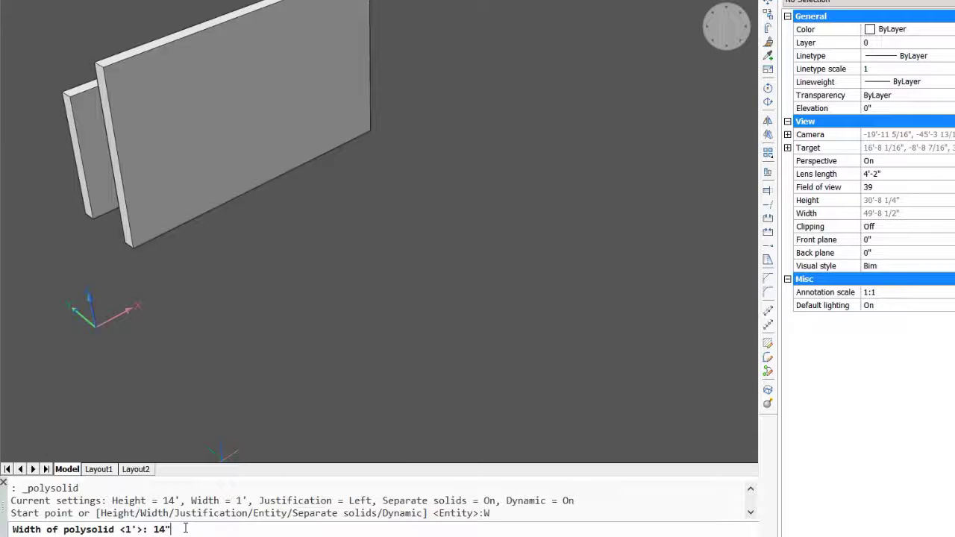
key(Return)
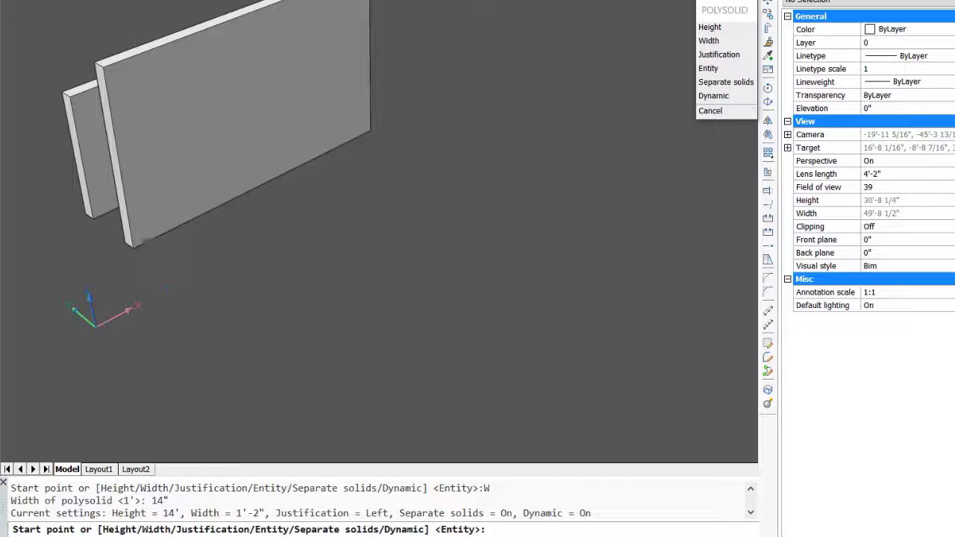
click(151, 263)
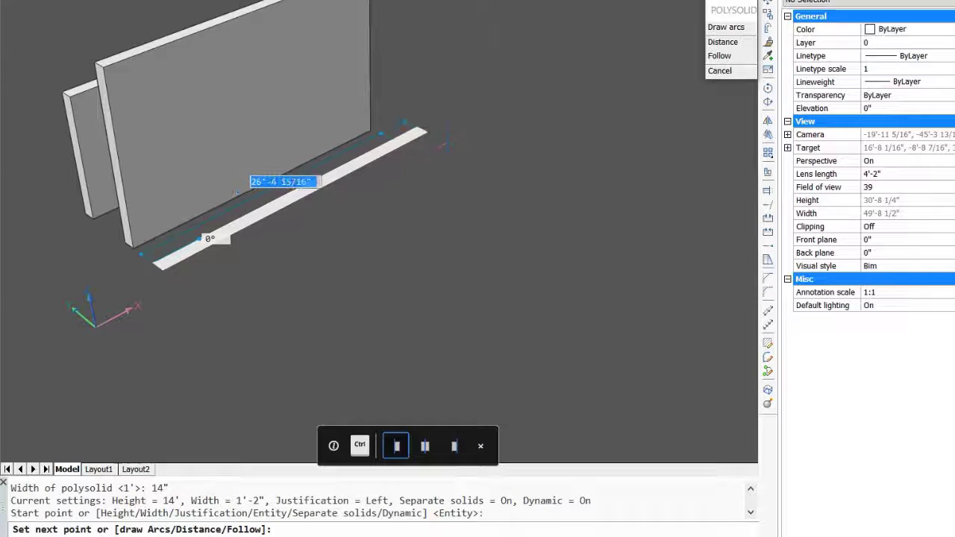
click(439, 142)
key(Return)
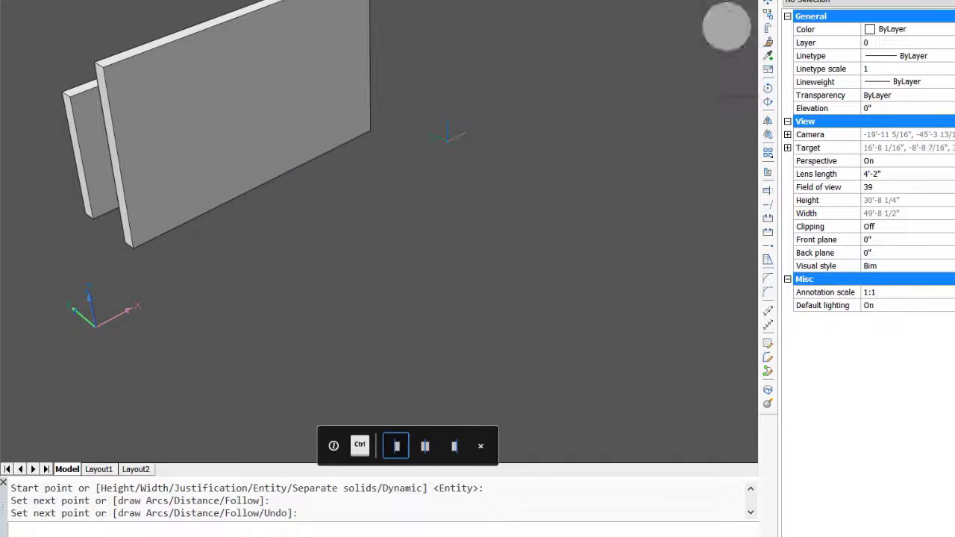
key(Return)
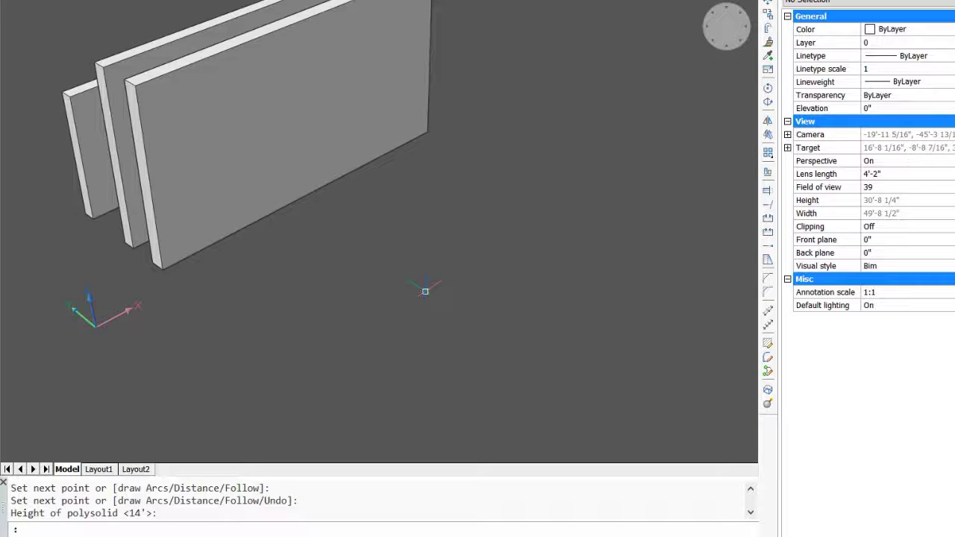
- Try a polysolid width picked between the near base corners of the second and third walls, starting a wall in front
key(Return)
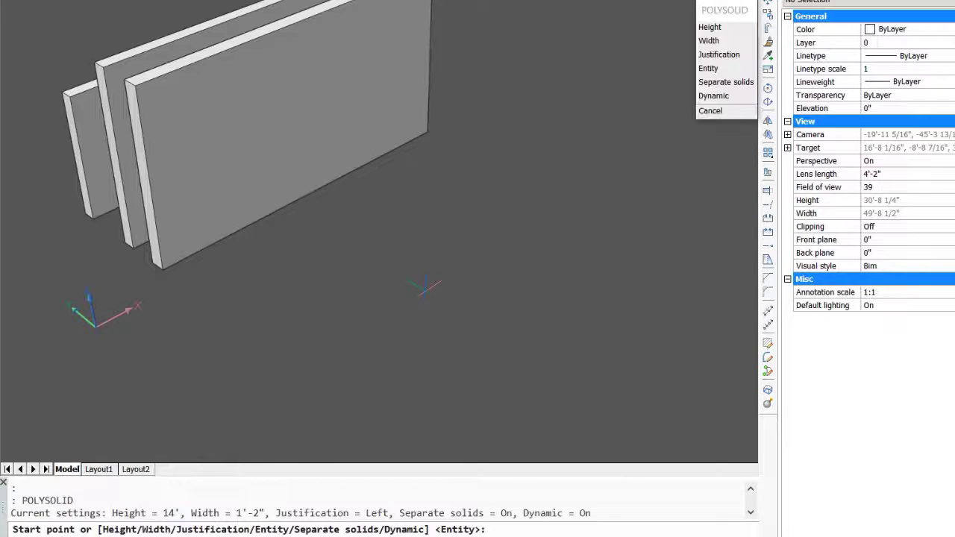
click(709, 41)
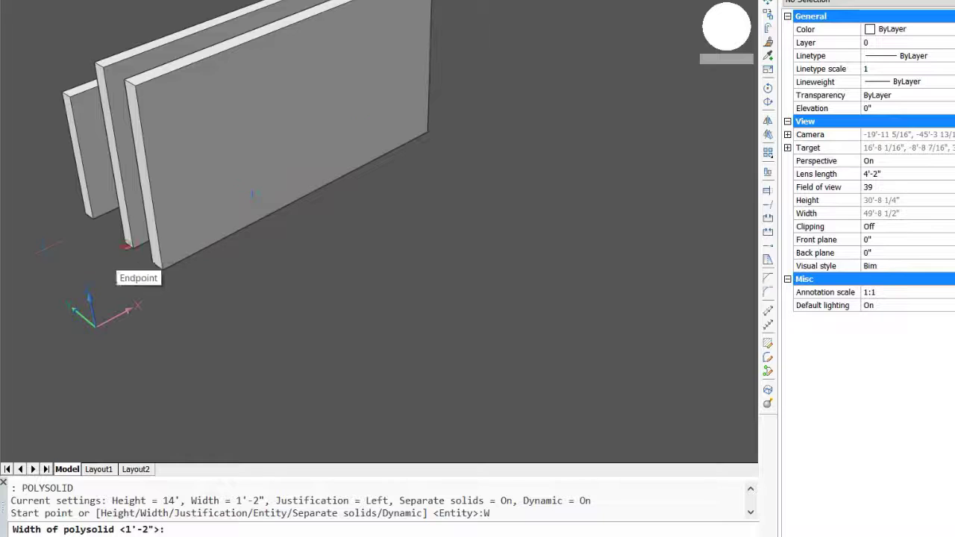
click(127, 246)
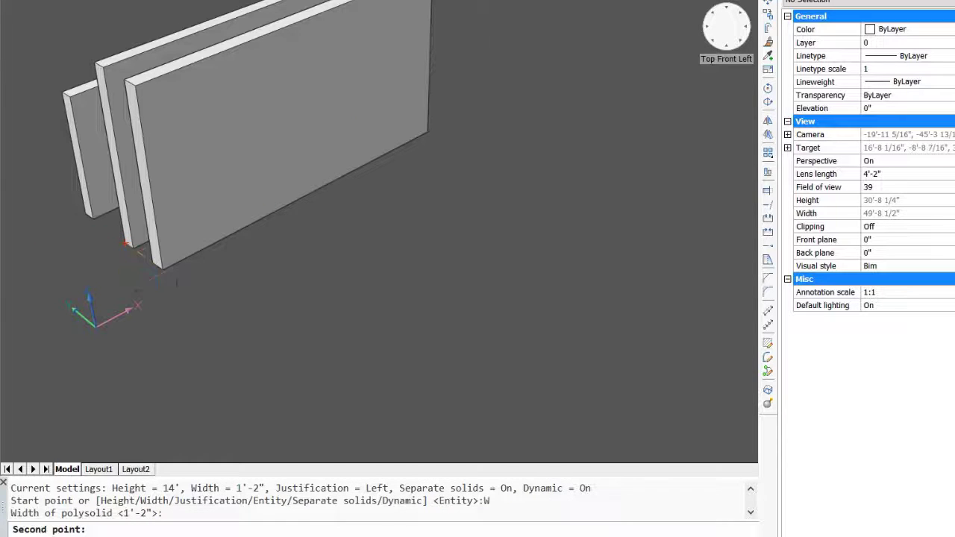
click(162, 269)
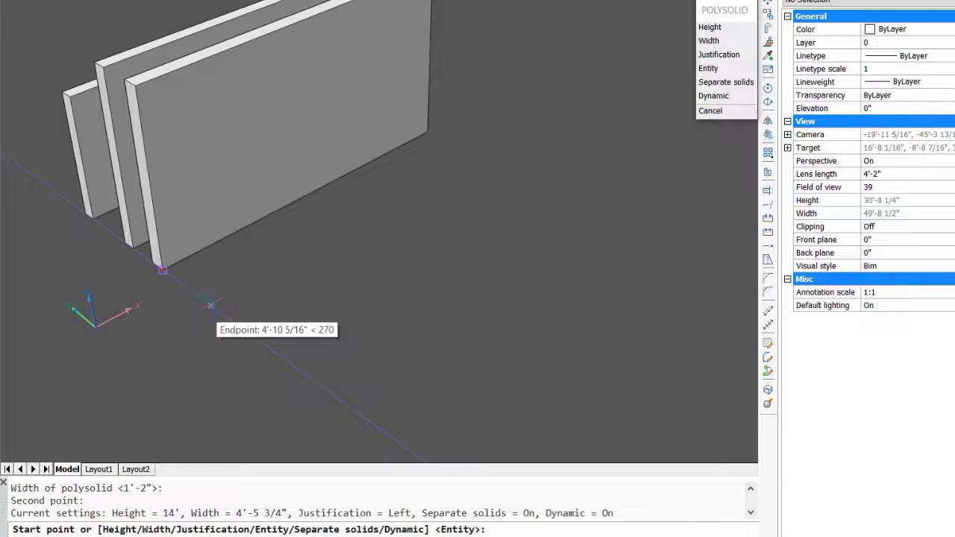
click(211, 304)
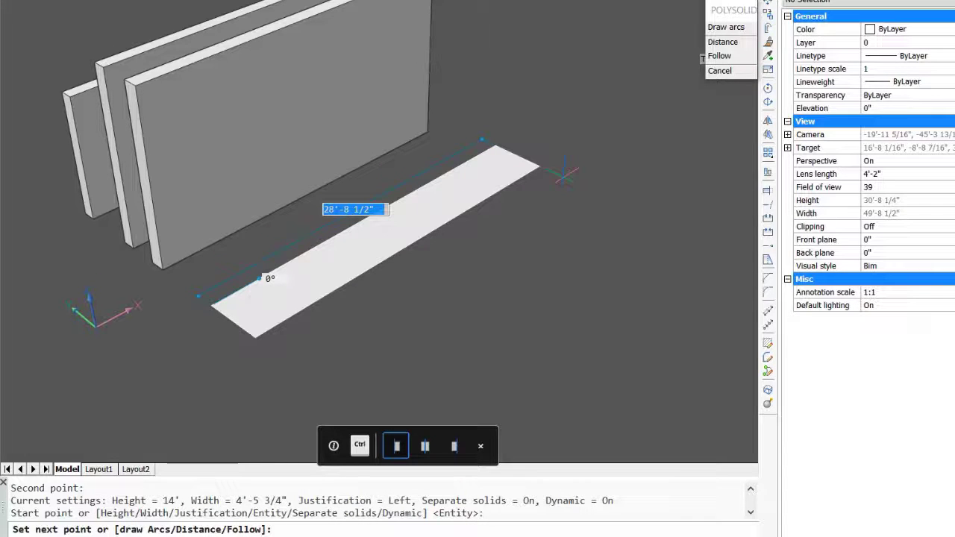
key(Escape)
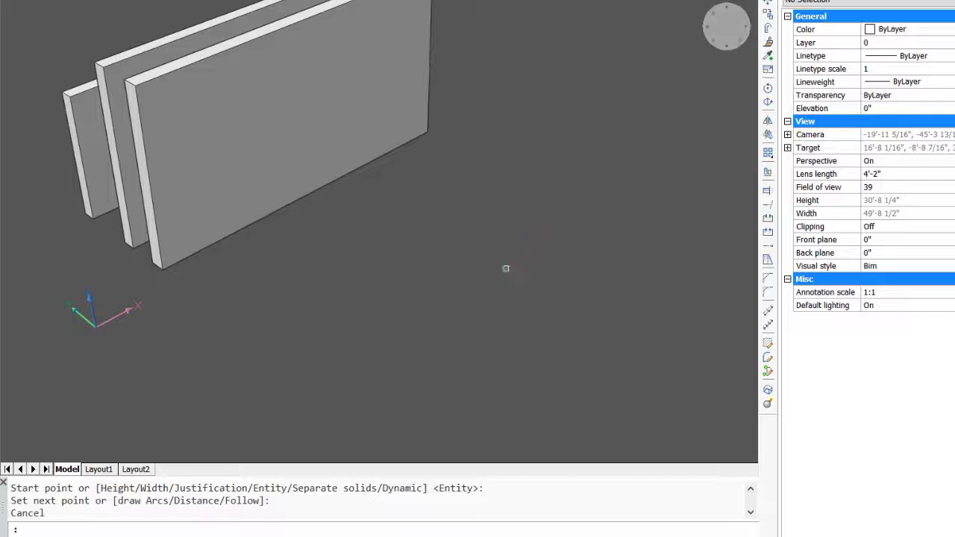
- Set the polysolid width to 1' without drawing a wall
mouse_move(509, 264)
click(514, 286)
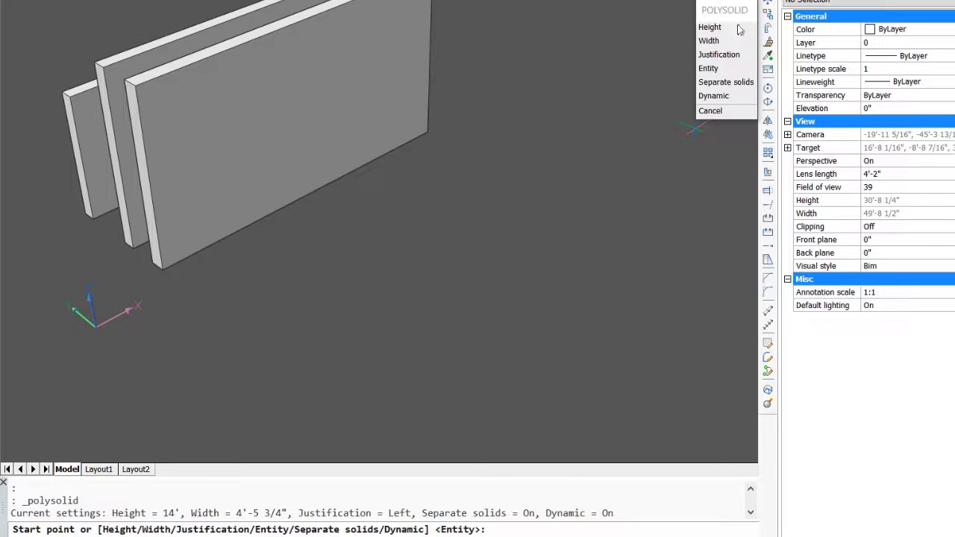
click(710, 40)
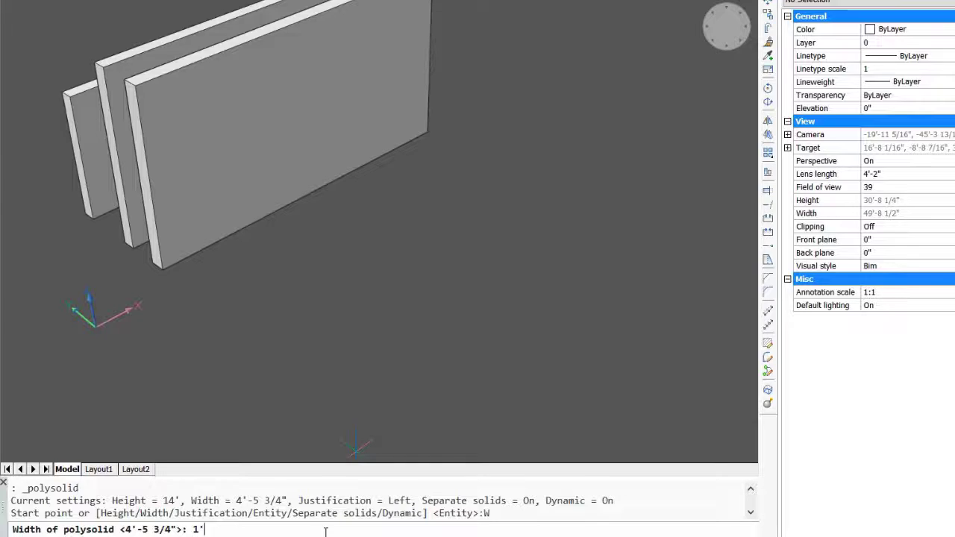
text(1')
key(Return)
key(Escape)
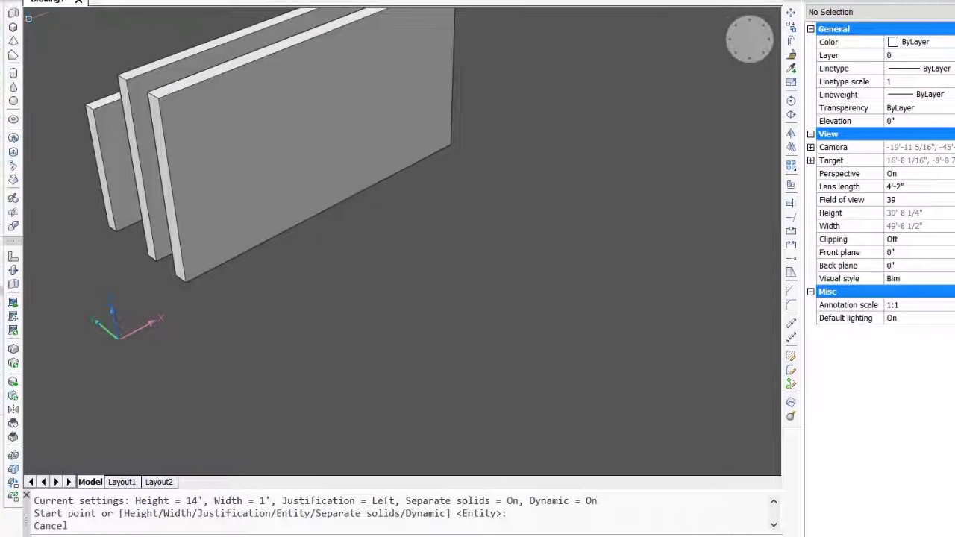
- Draw a line about 35'-5" long at 0° in front of the three walls, parallel to them
text(line)
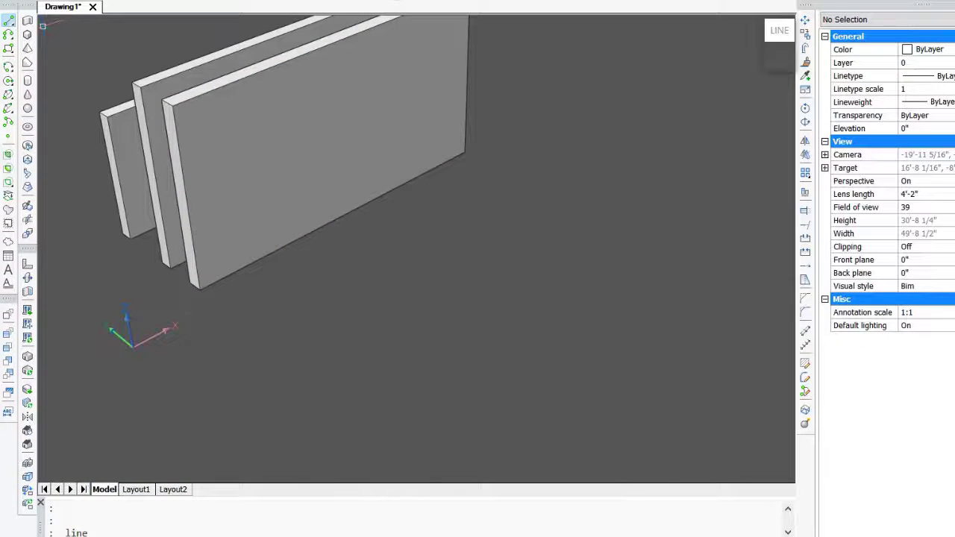
key(Return)
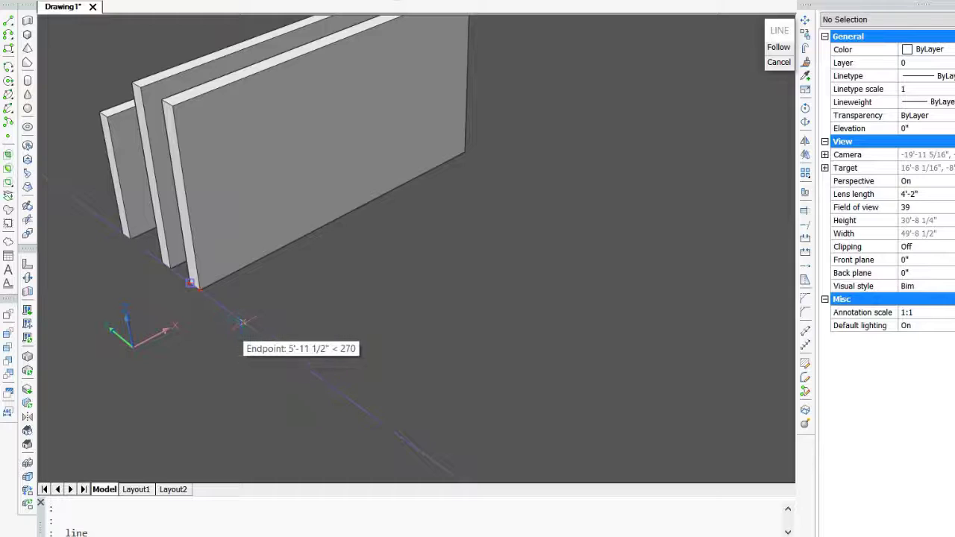
click(244, 322)
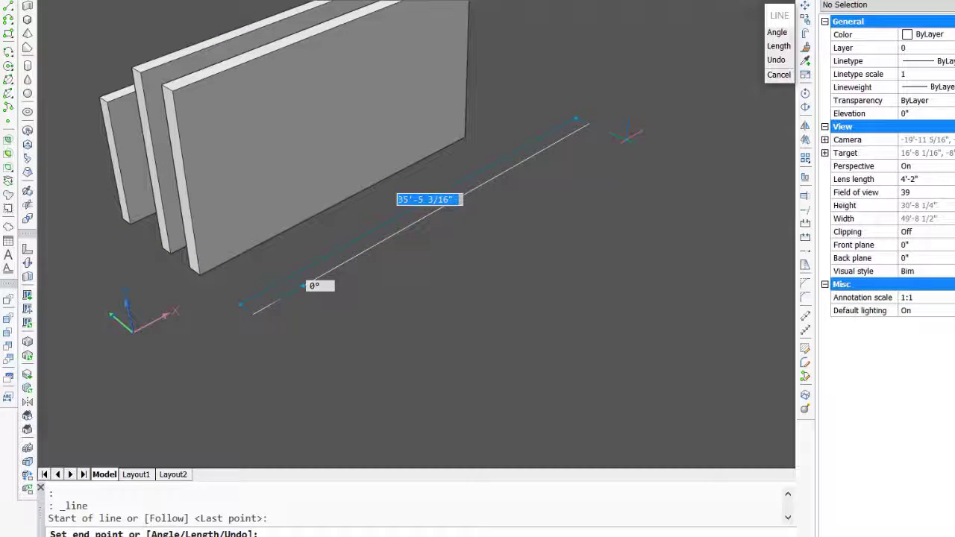
click(589, 124)
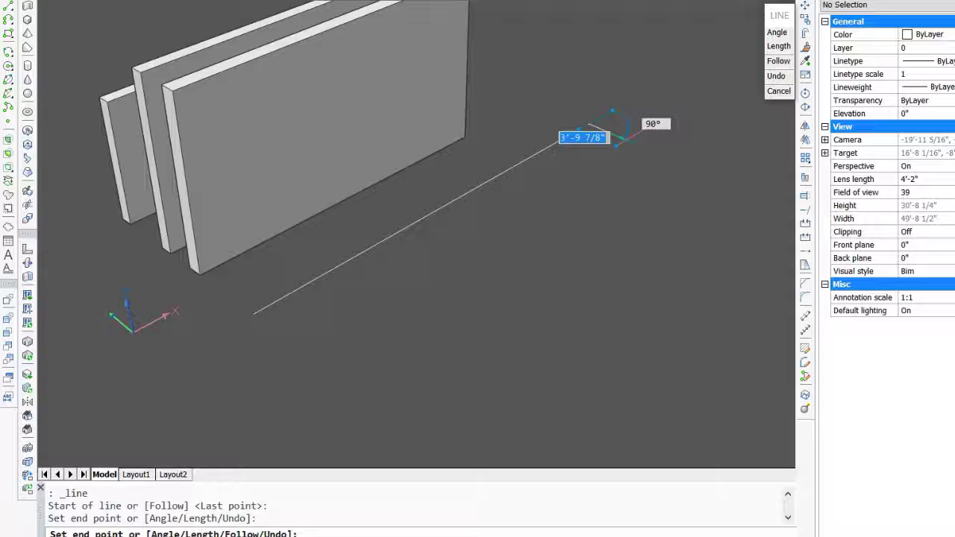
key(Escape)
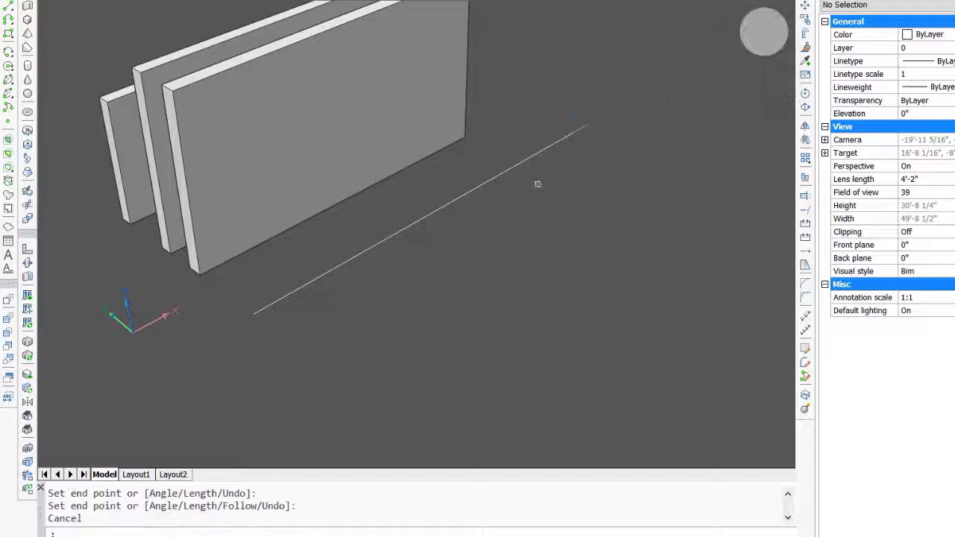
- Change the colour of the line in front of the walls to Cyan
click(442, 212)
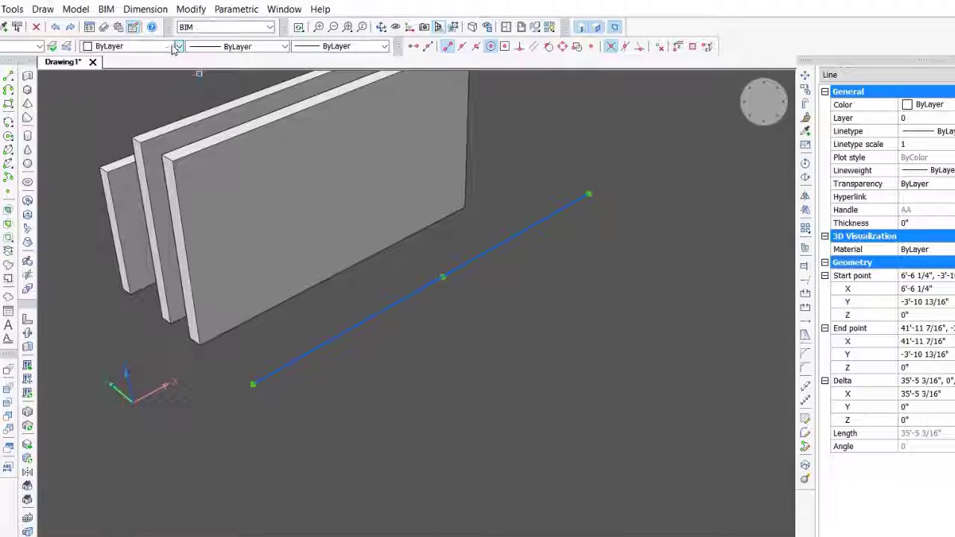
click(178, 47)
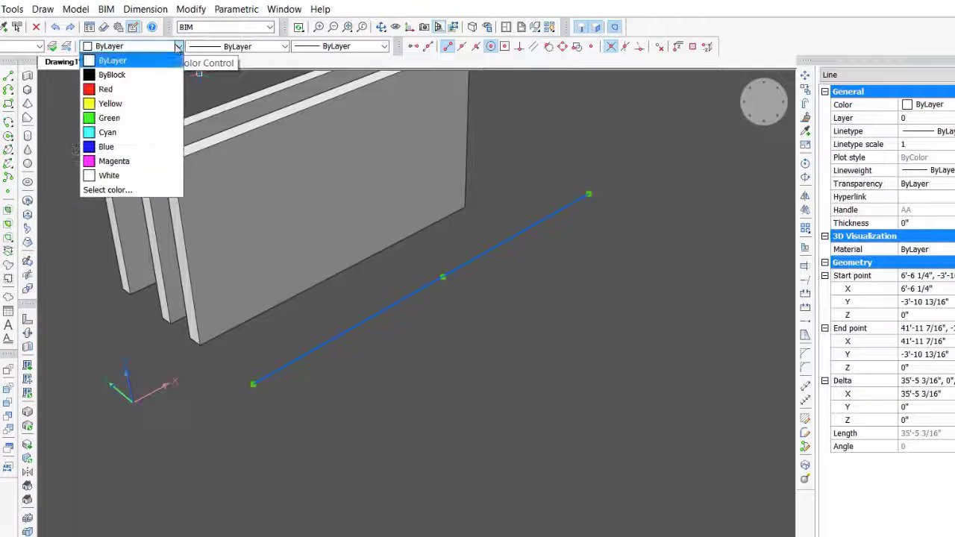
click(108, 132)
key(Escape)
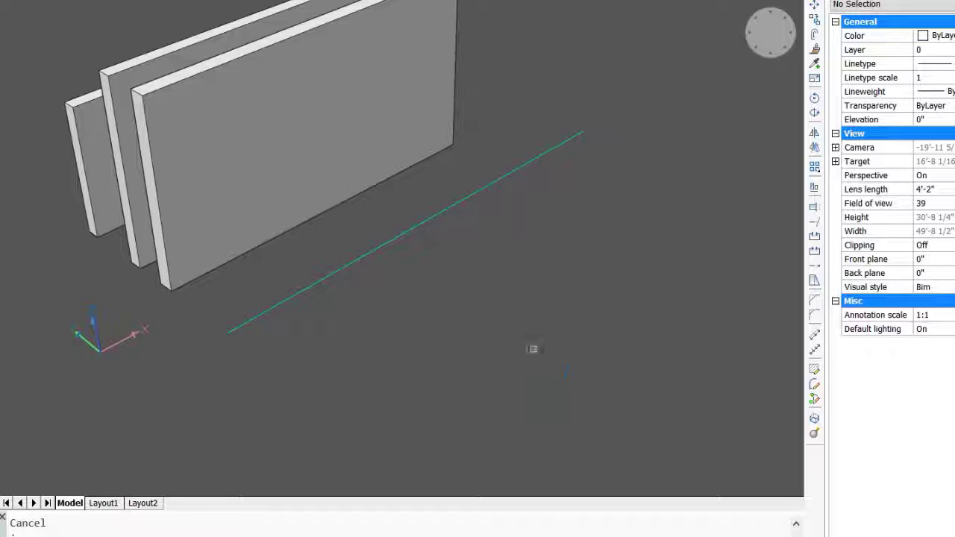
- Start a polysolid, keep its width at 1' and set its justification to Center
right_click(541, 398)
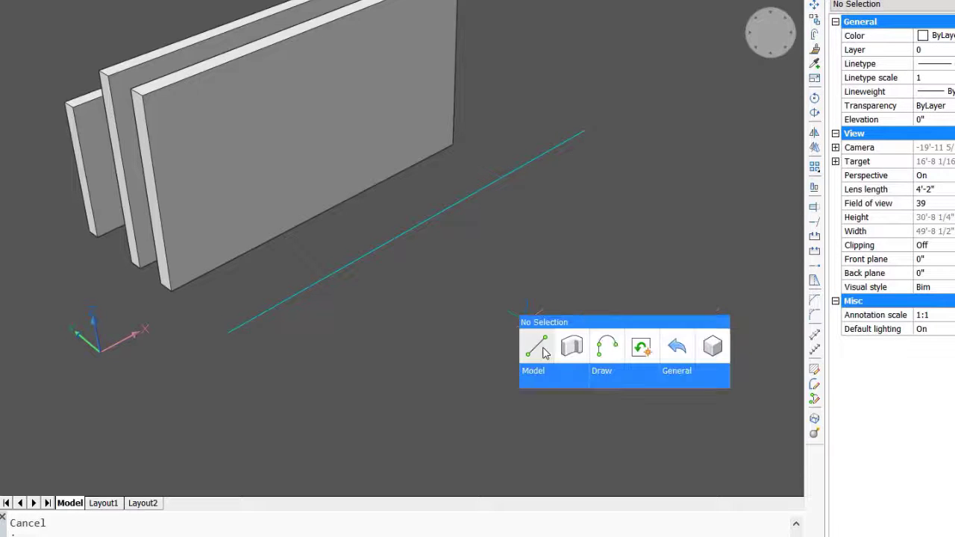
click(572, 346)
text(W)
key(Return)
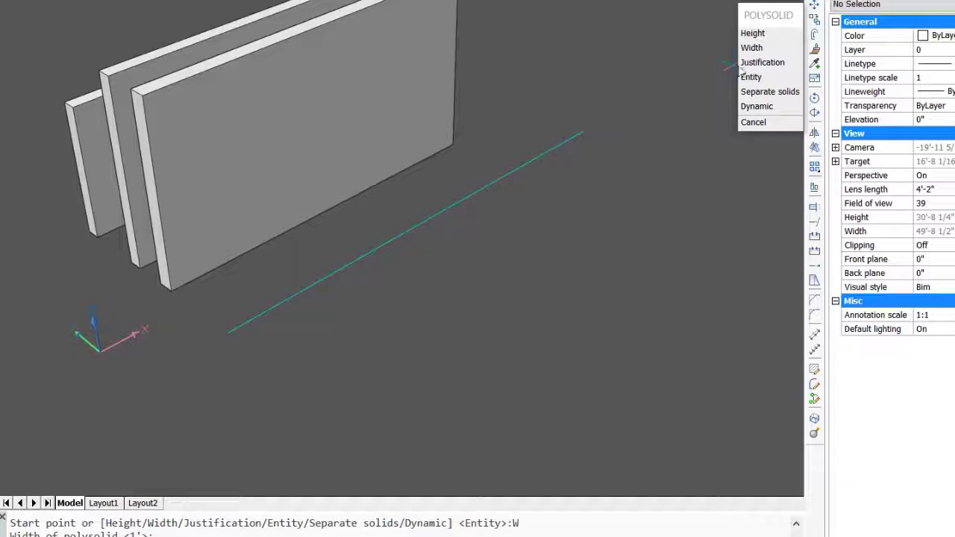
click(761, 63)
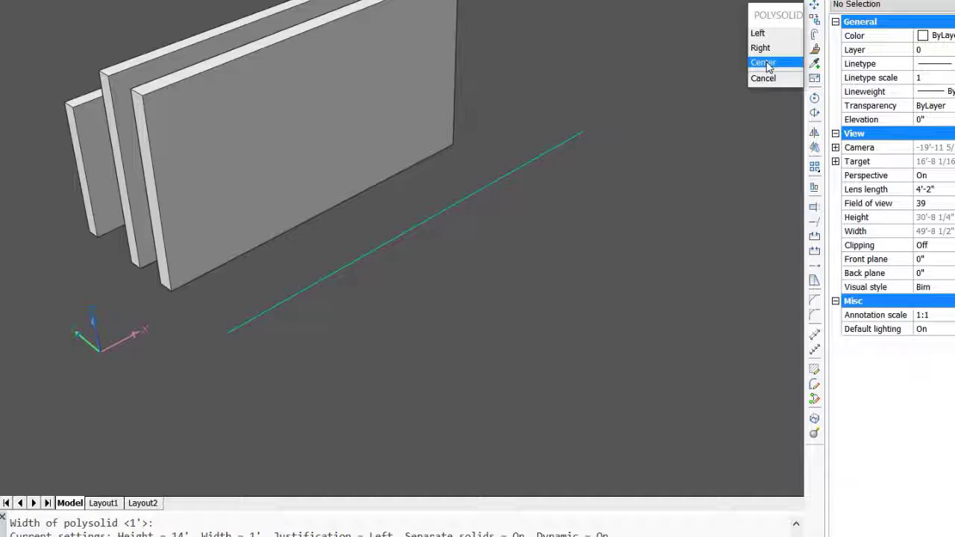
click(766, 63)
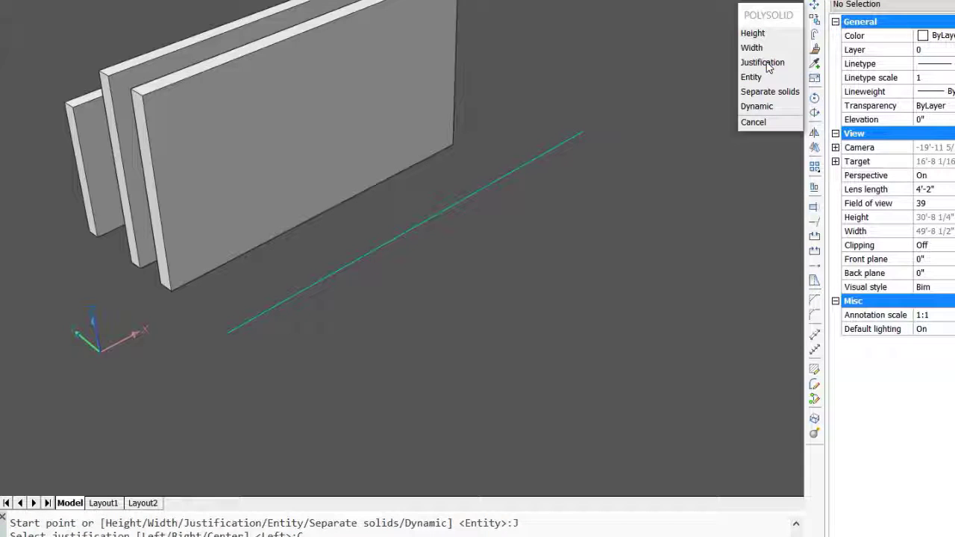
- Draw a wall between the endpoints of the cyan line, switching its justification to Right and finally Left, and accept the 14' height
click(228, 331)
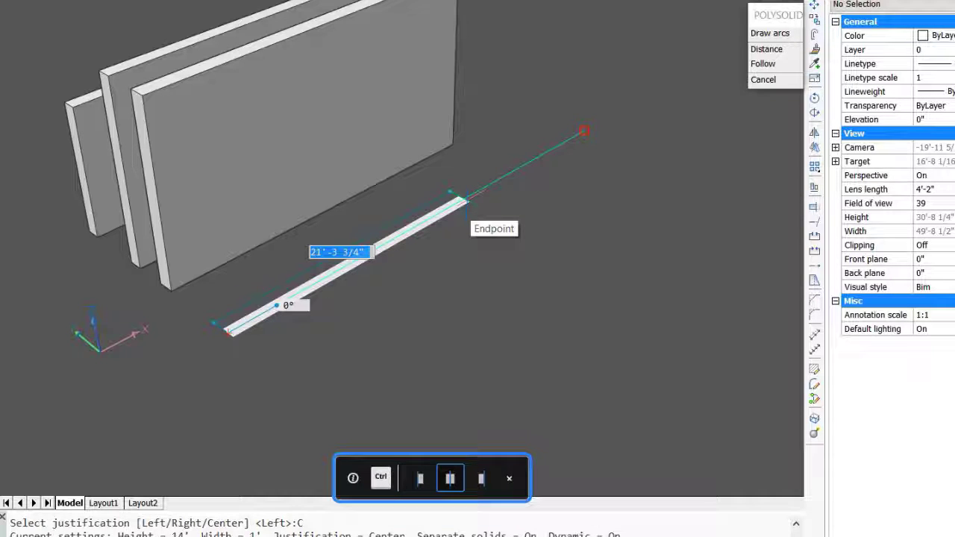
key(ctrl)
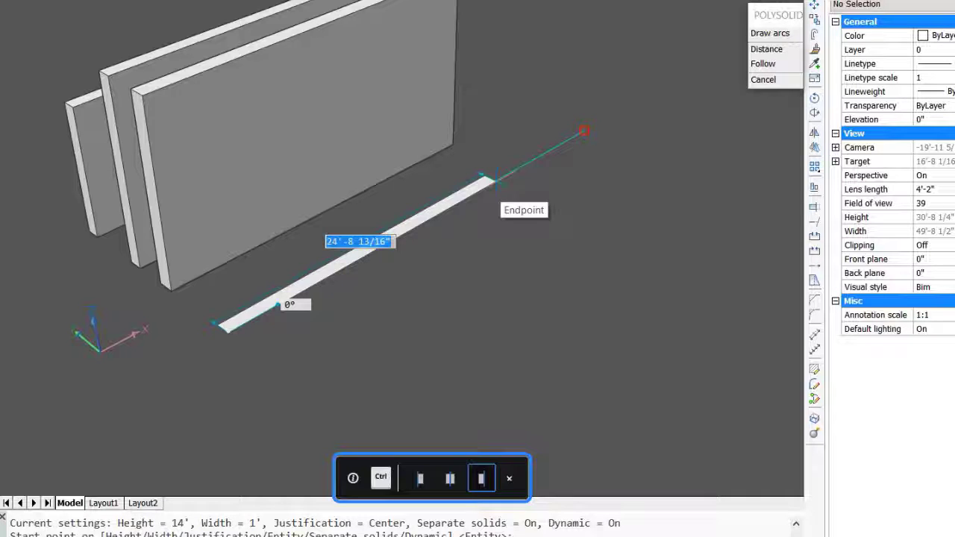
key(ctrl)
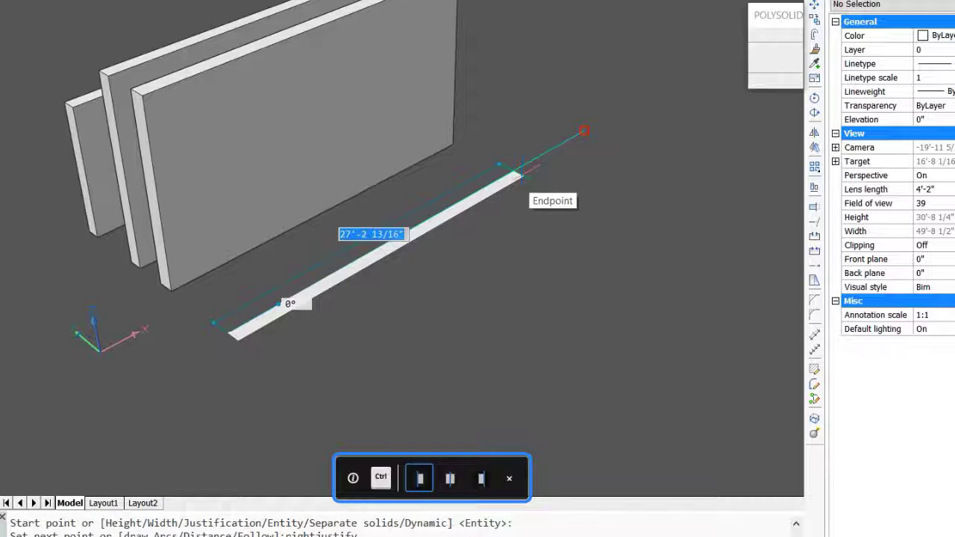
click(584, 132)
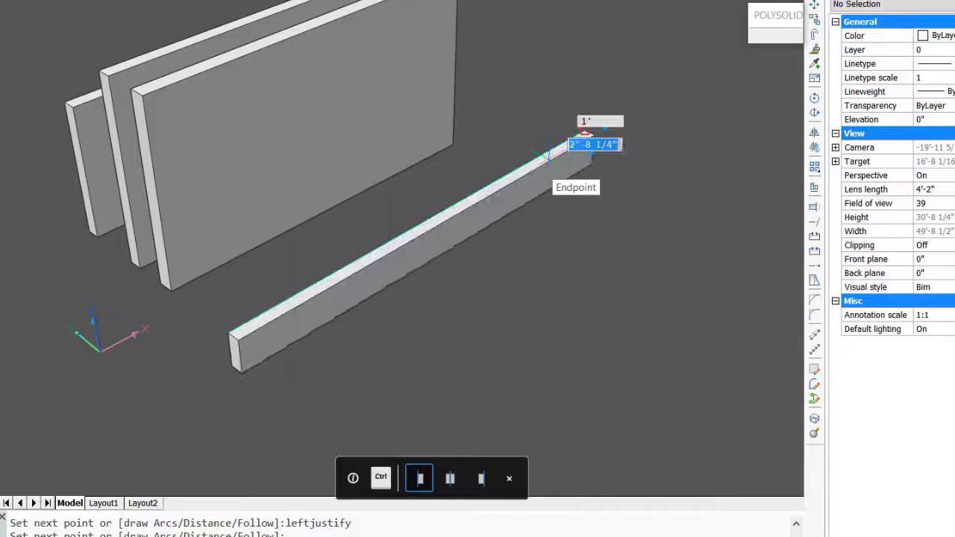
key(Return)
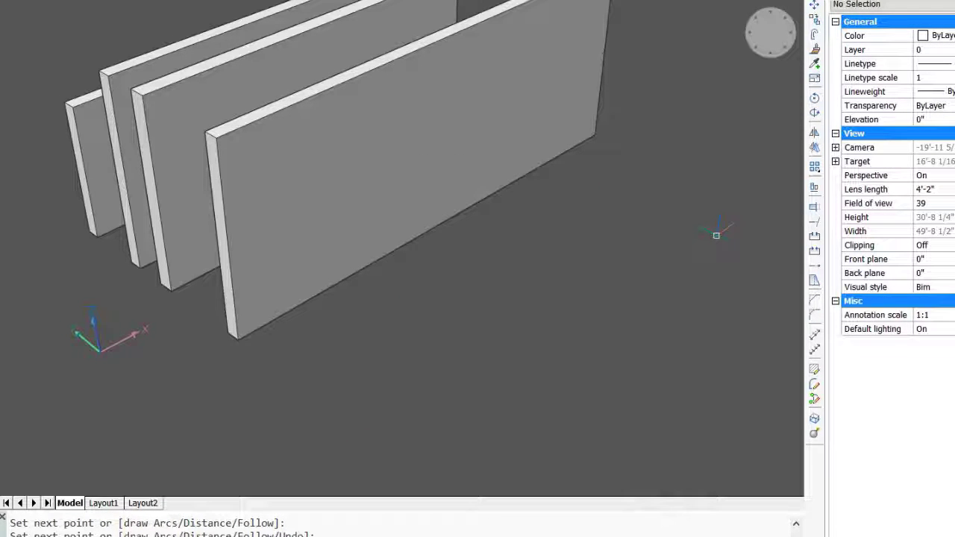
key(Return)
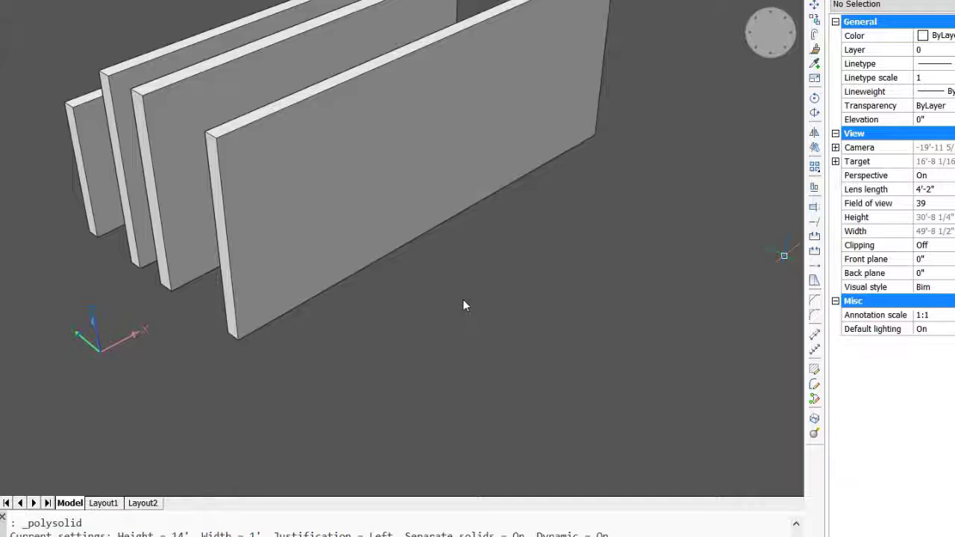
- Draw an open four-segment polyline with right-angle corners in front of the walls, its longest segment parallel to them
scroll(458, 299, down, 3)
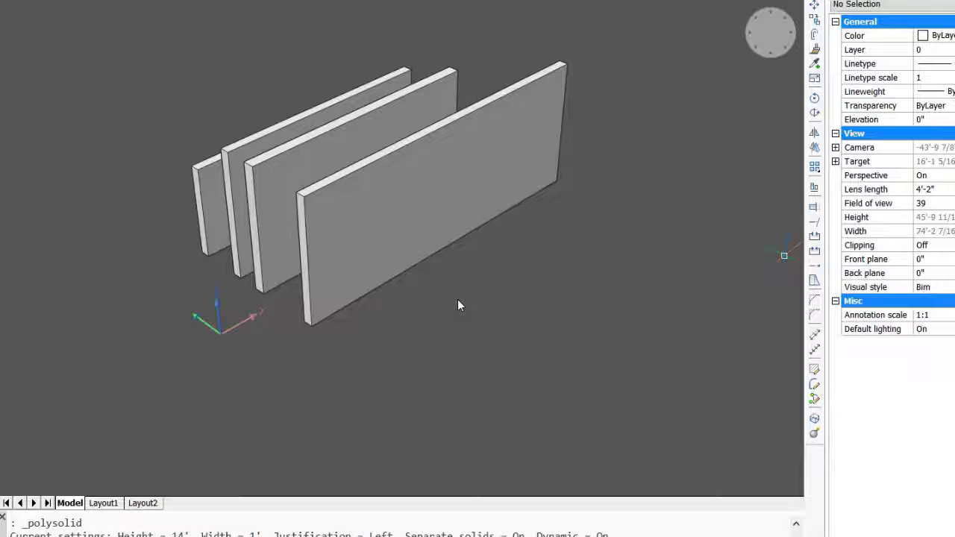
middle_drag(465, 310, 358, 290)
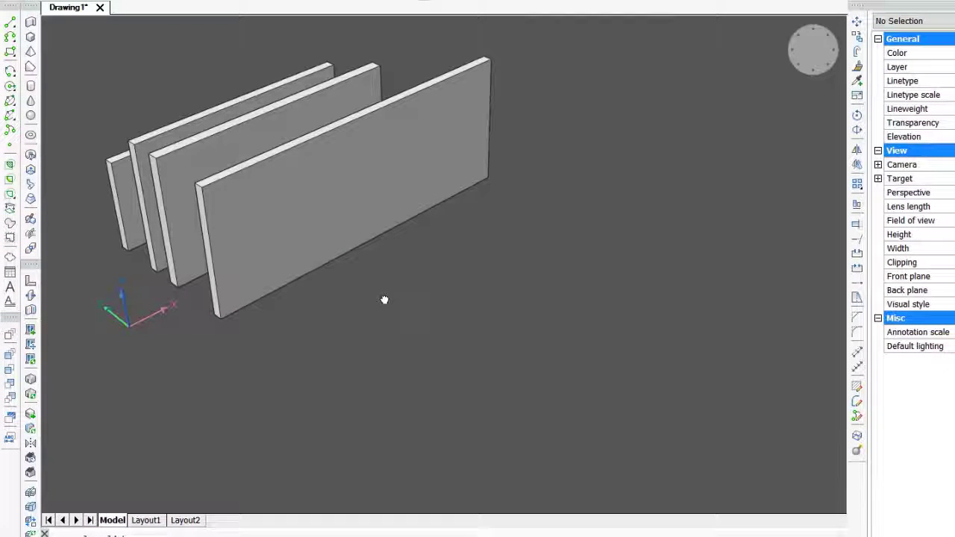
click(12, 40)
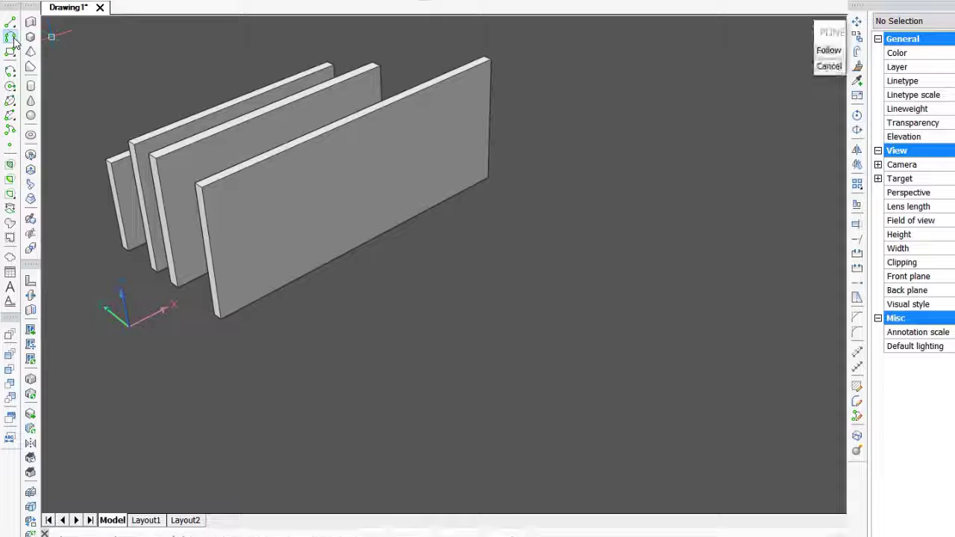
click(220, 317)
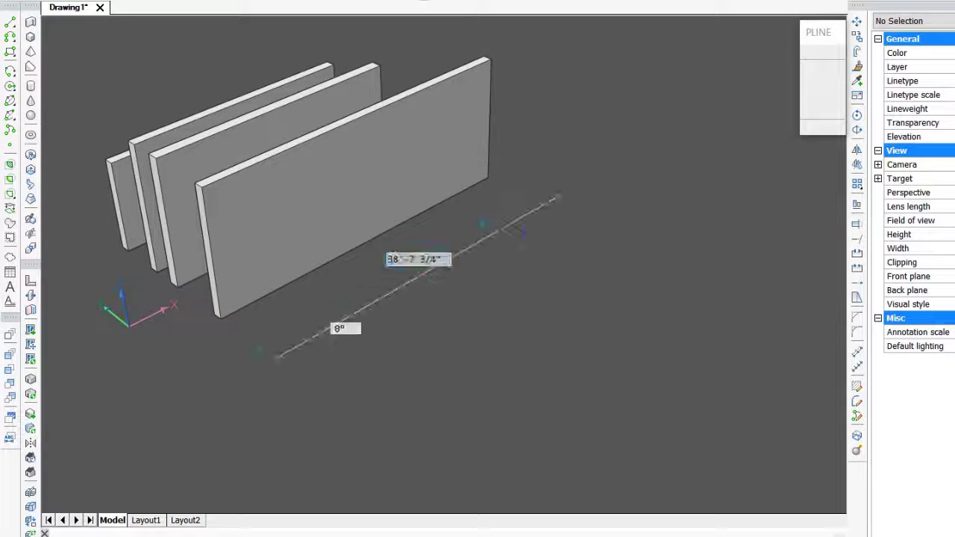
click(635, 153)
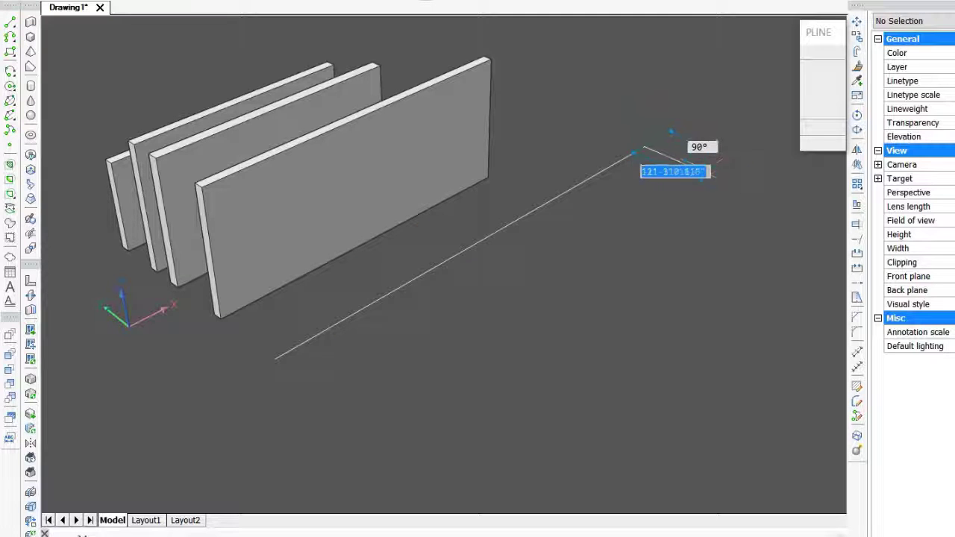
click(761, 196)
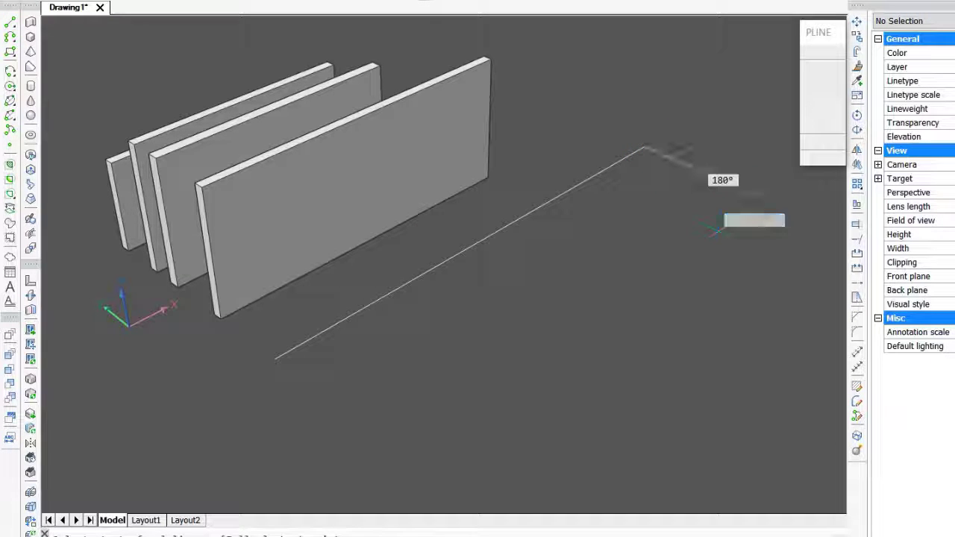
key(Return)
click(657, 267)
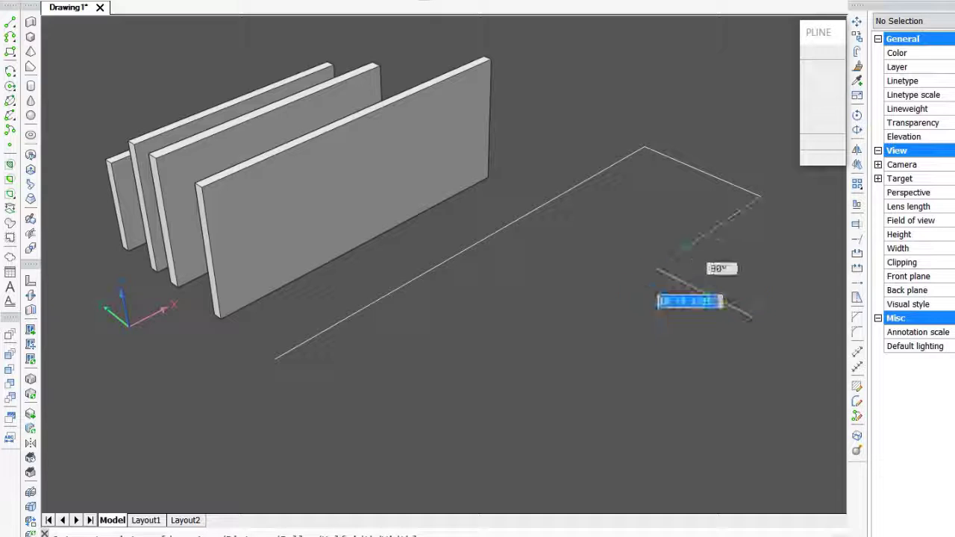
click(788, 334)
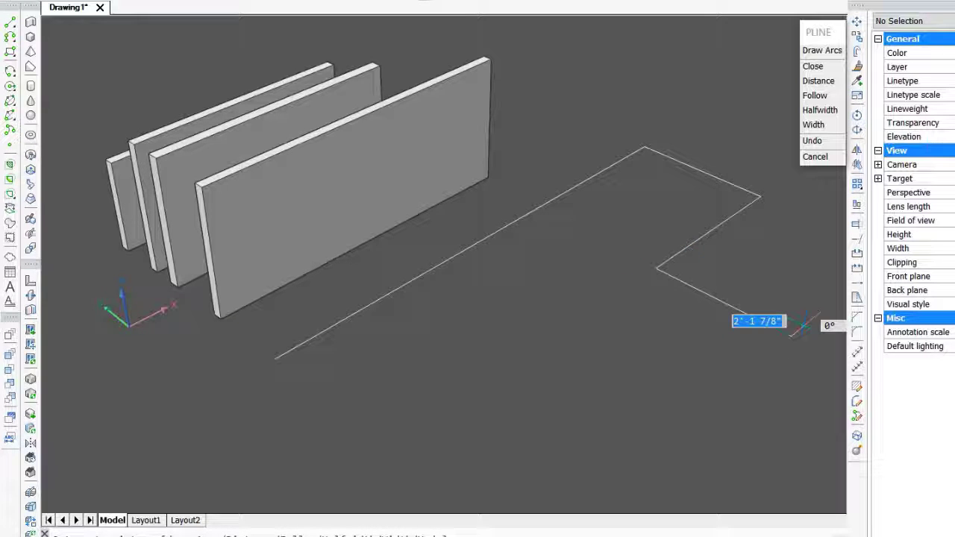
key(Return)
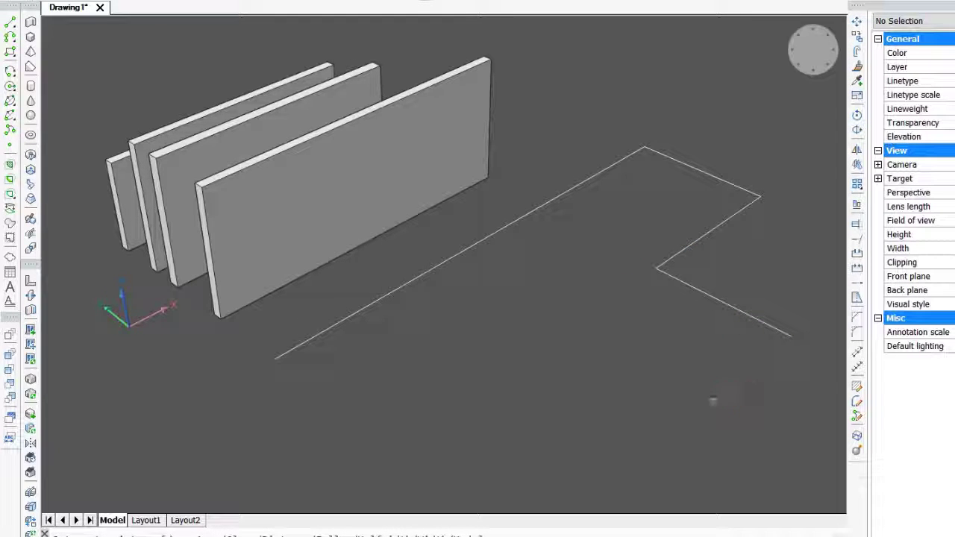
- Create a polysolid wall from the four-segment polyline using the Entity option with Left justification, accepting the default height
mouse_move(547, 312)
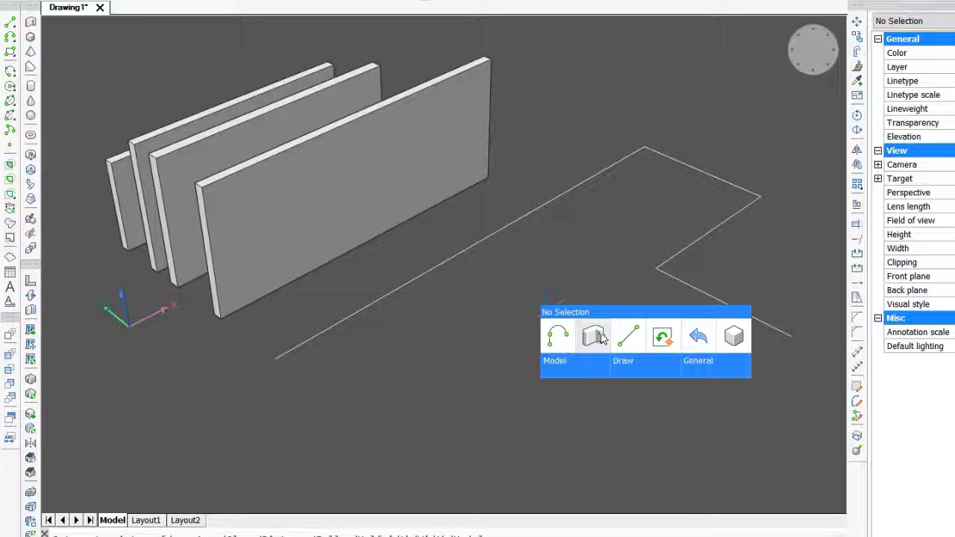
click(599, 333)
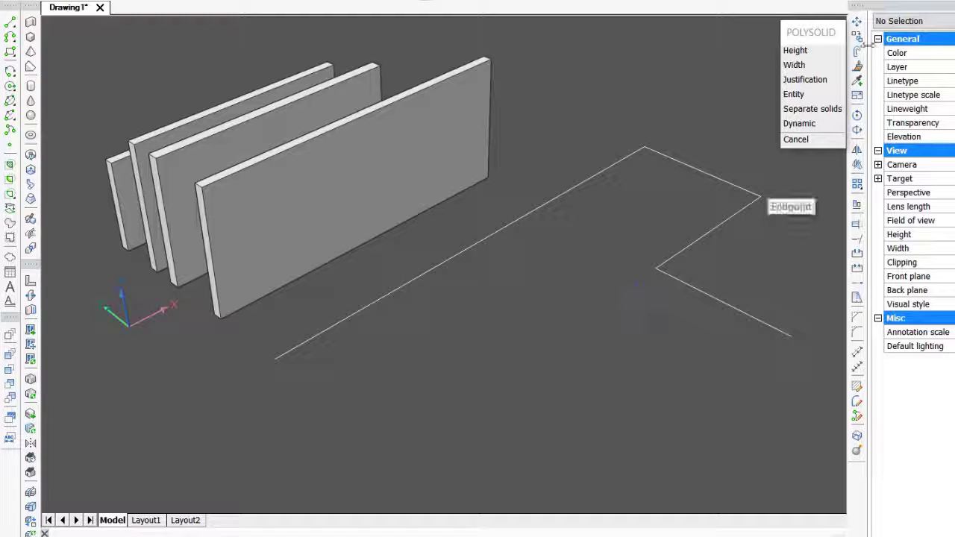
click(831, 80)
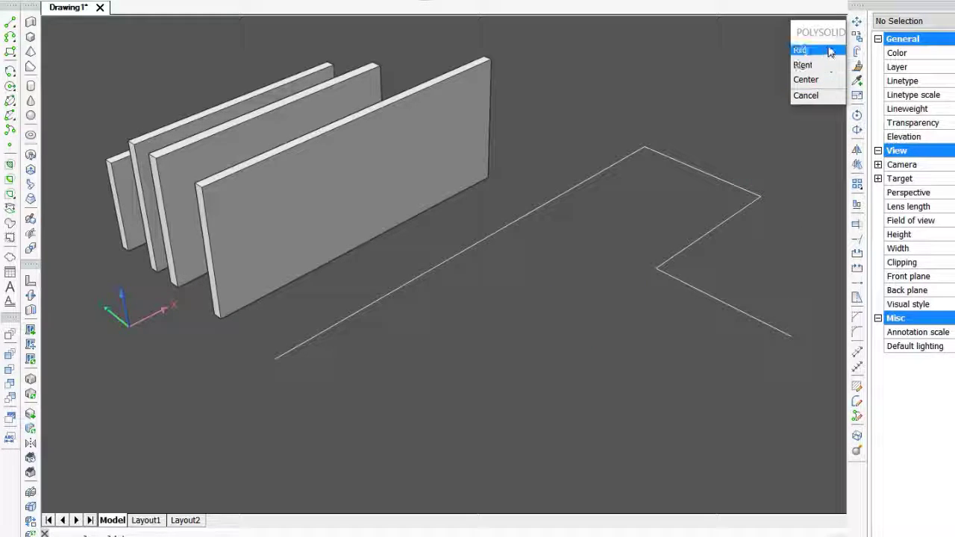
click(831, 50)
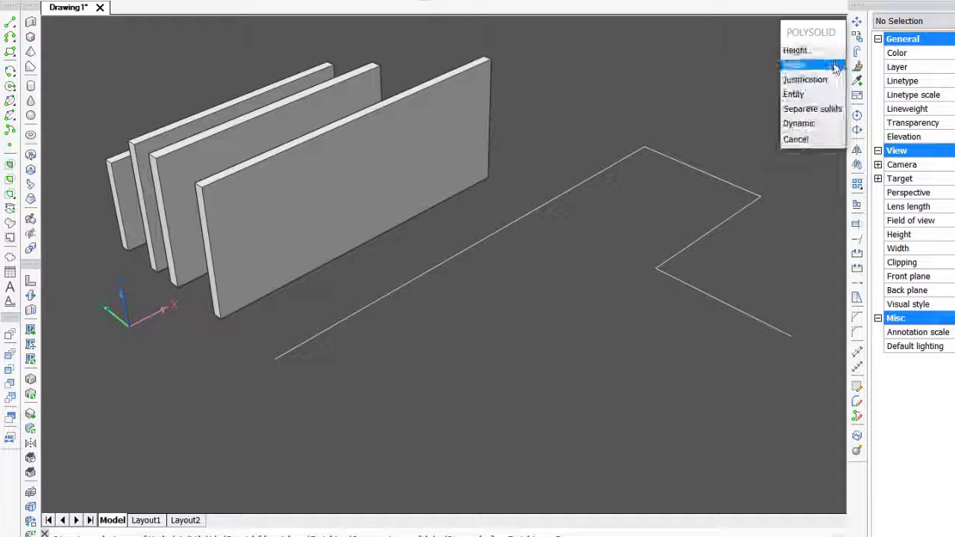
click(795, 94)
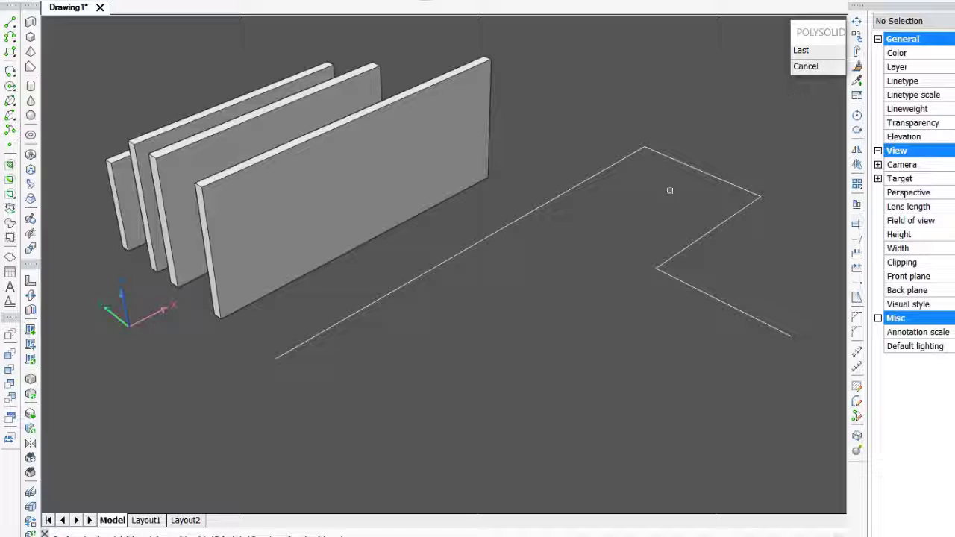
click(481, 237)
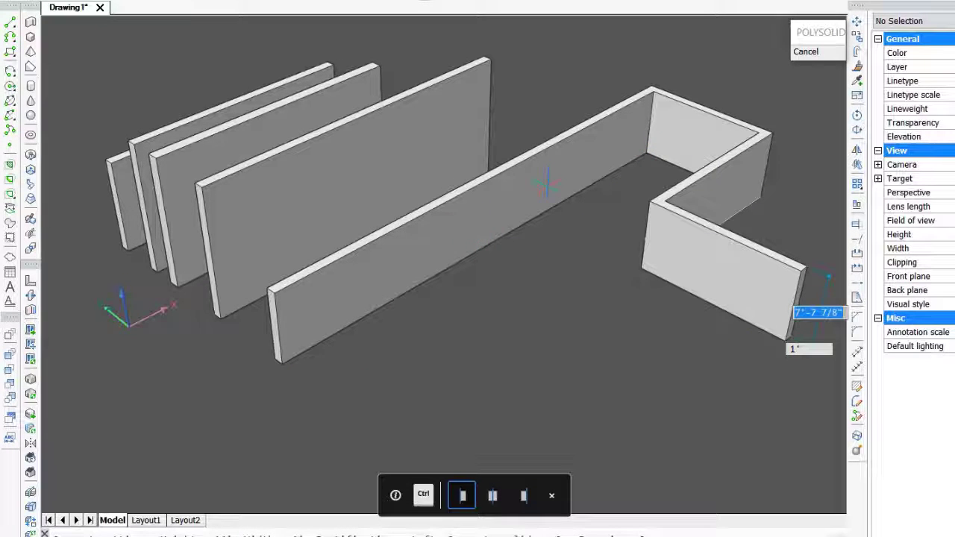
key(Return)
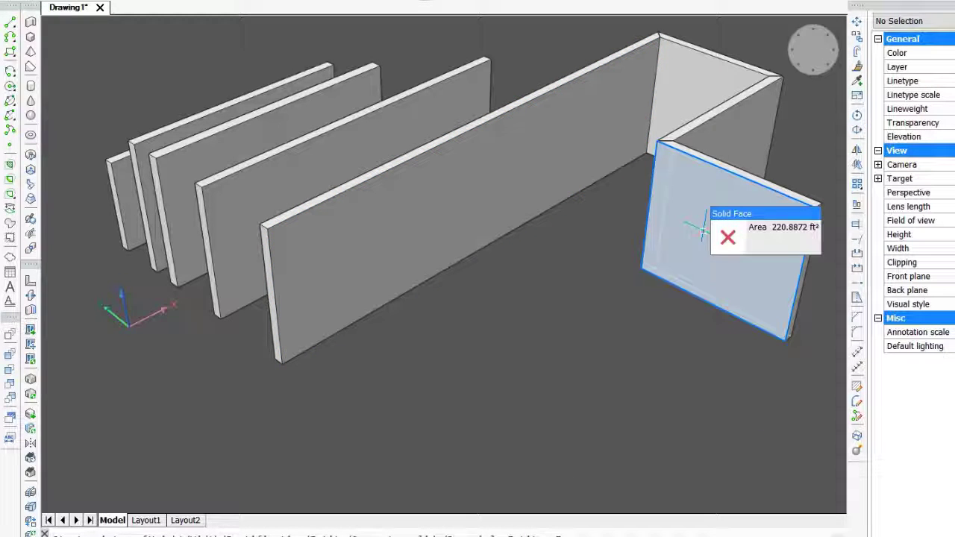
key(Tab)
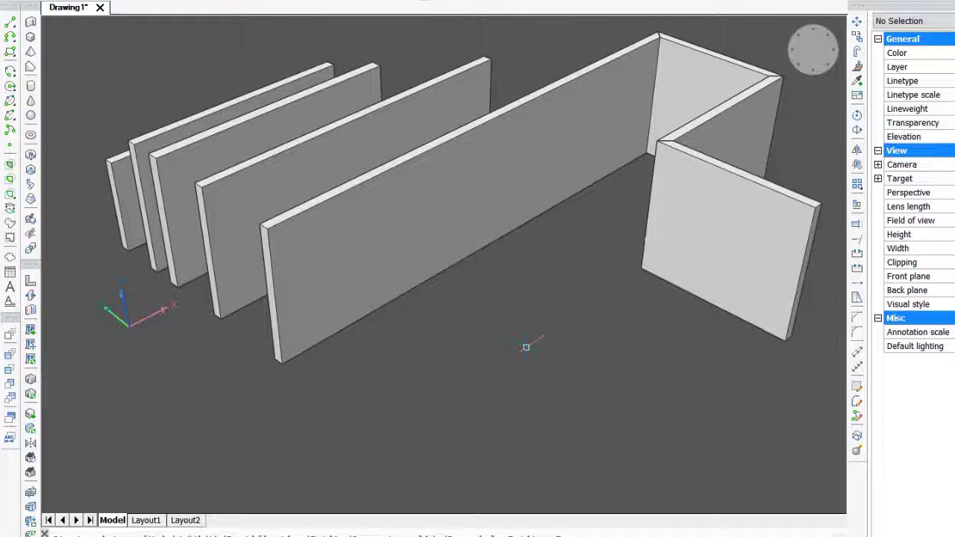
- Draw an L-shaped two-segment polysolid wall in front of the others with Separate solids set to Off, accepting the default height
right_click(521, 354)
click(532, 379)
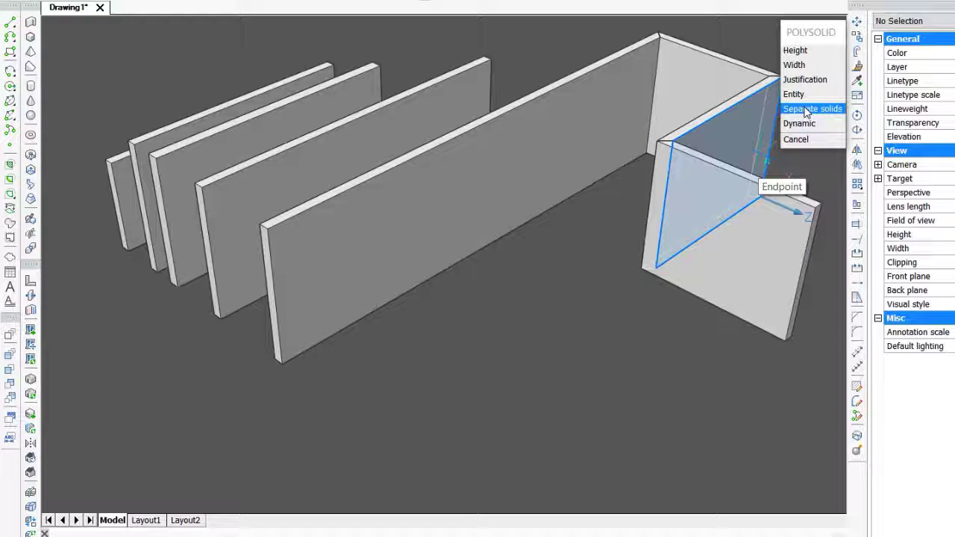
click(806, 112)
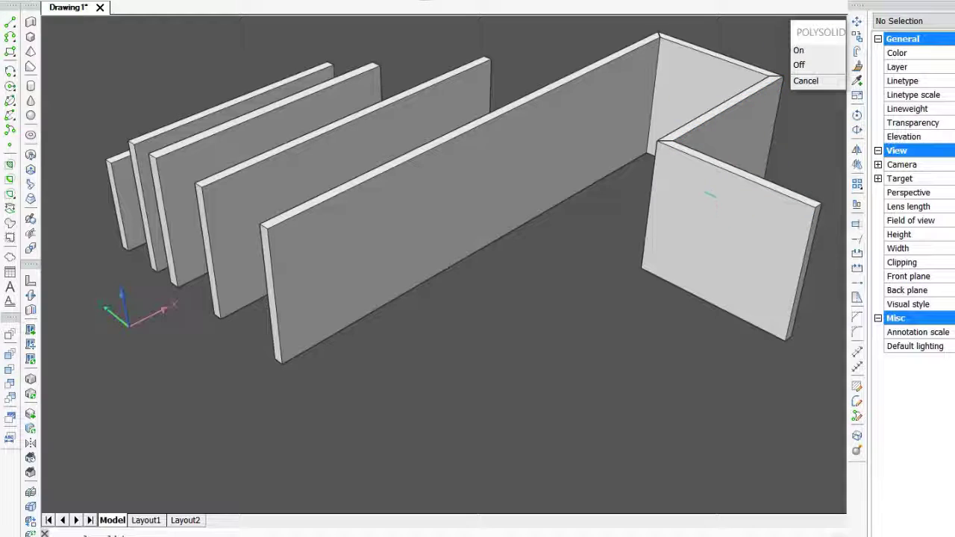
click(800, 65)
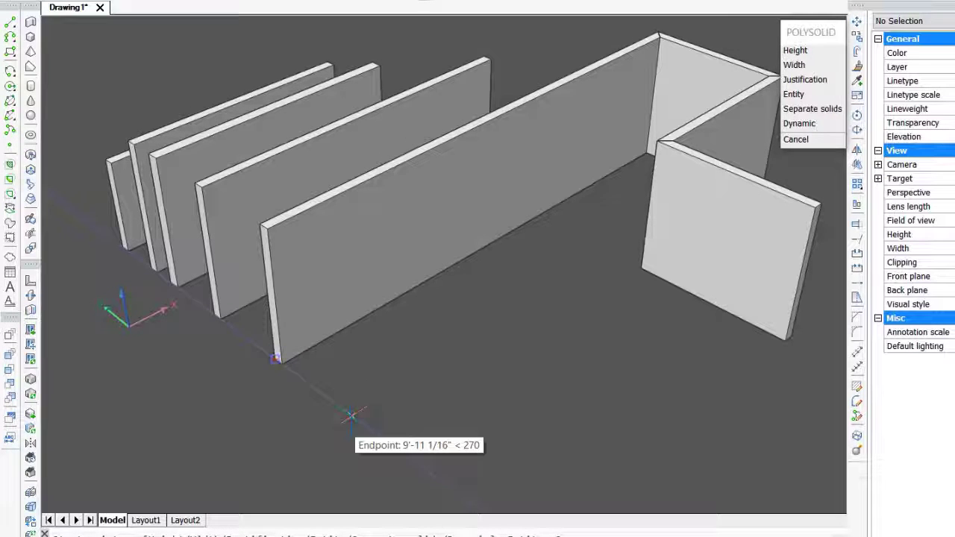
click(351, 416)
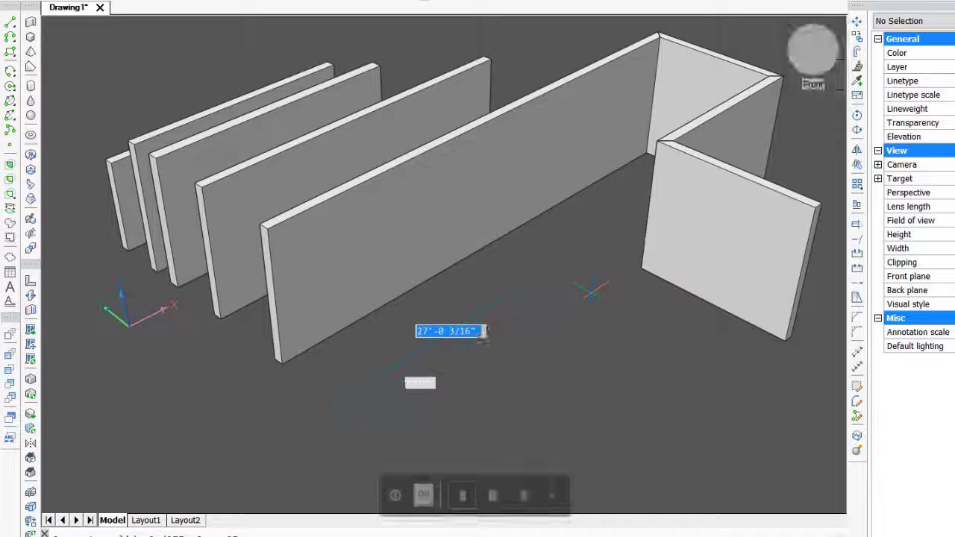
click(565, 284)
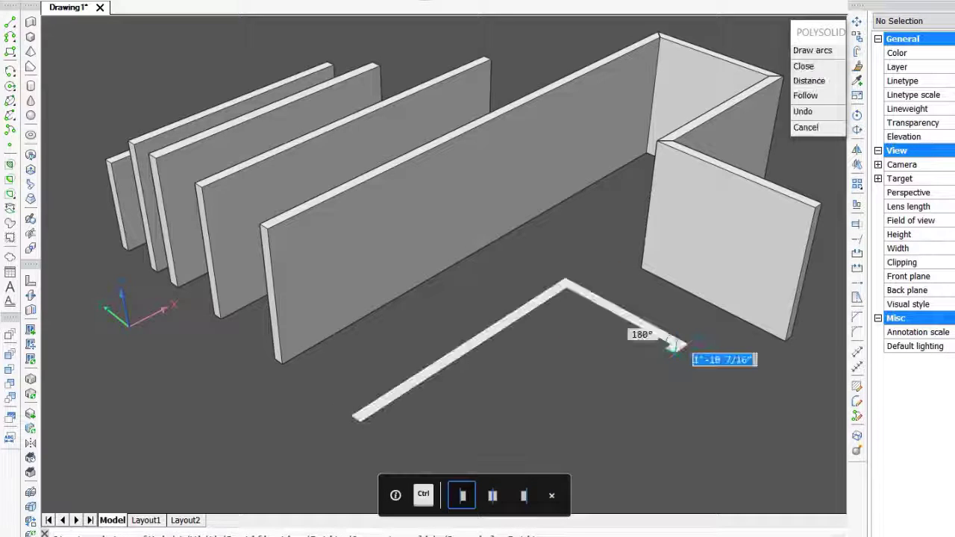
click(674, 346)
key(Return)
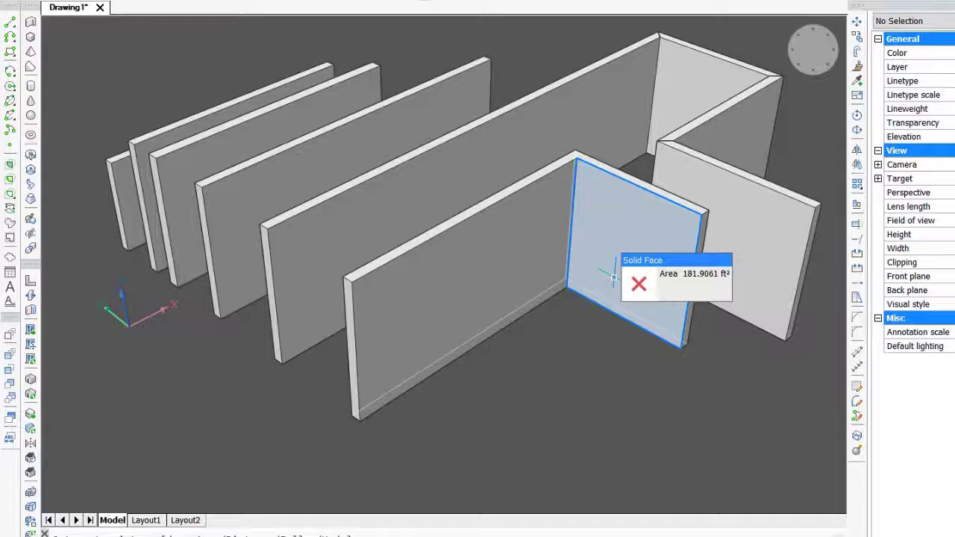
key(Tab)
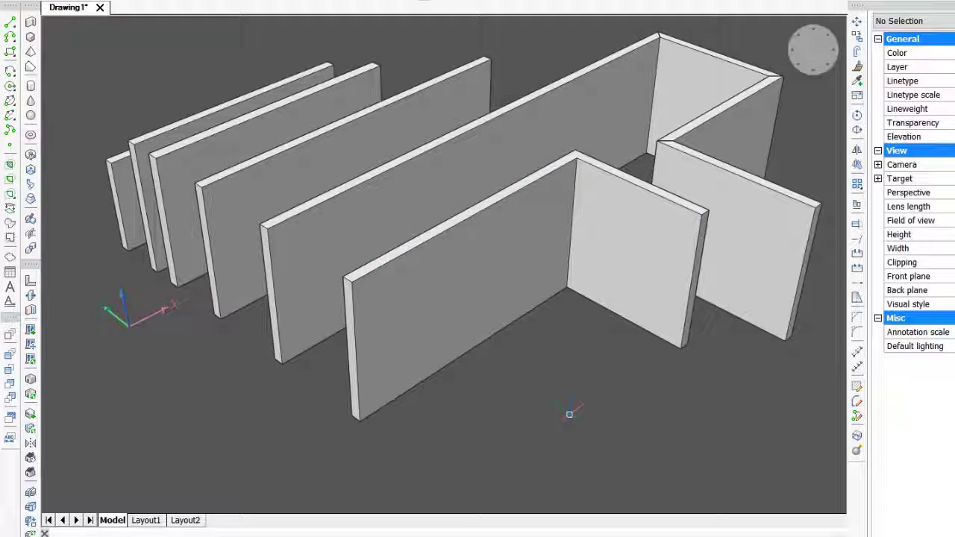
- Draw a closed four-sided polysolid enclosure, about 54' by 41', in the empty area beside the walls with Separate solids set to On, accepting the default height
right_click(570, 414)
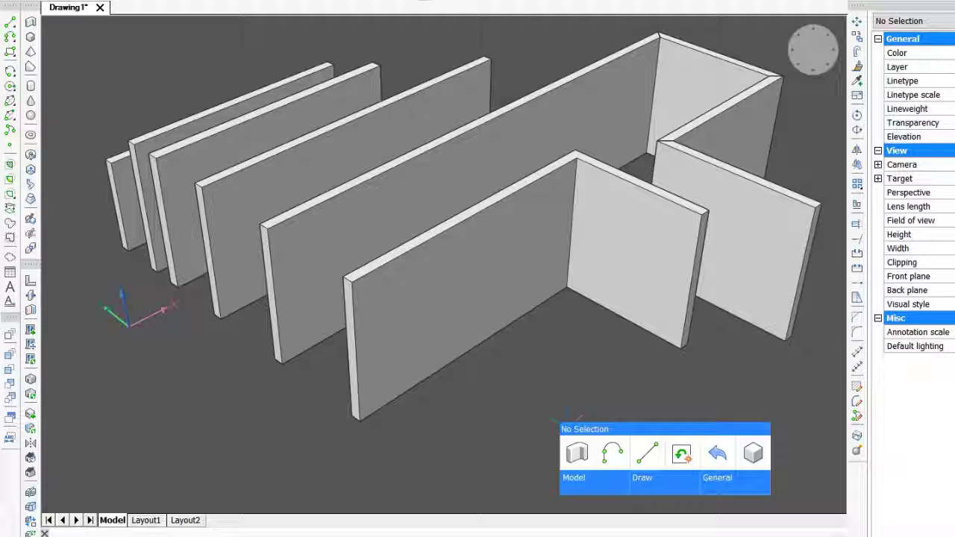
click(577, 454)
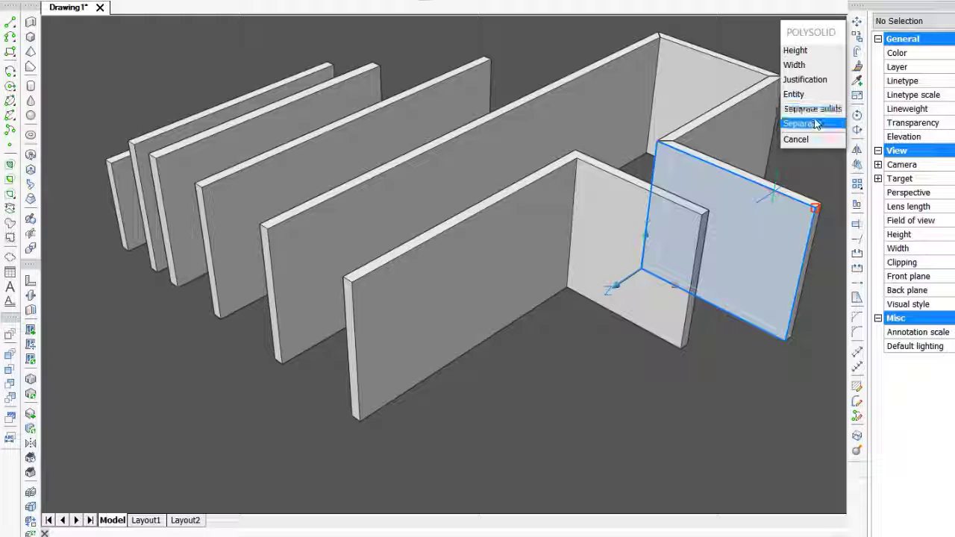
click(818, 108)
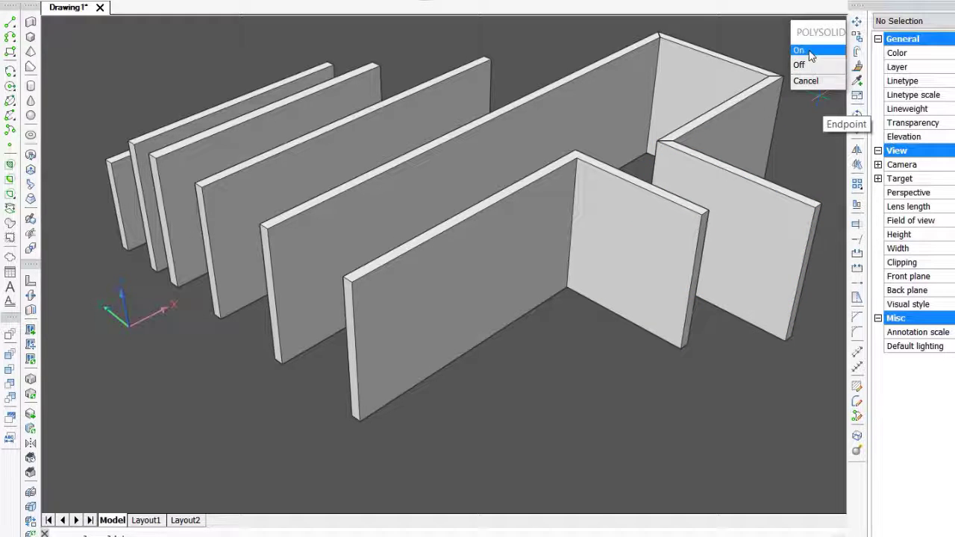
click(807, 50)
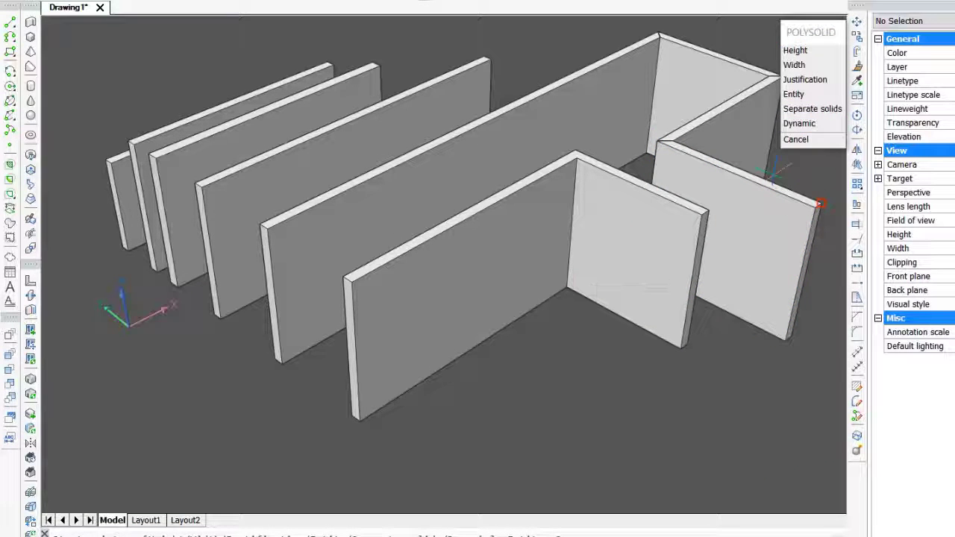
scroll(496, 397, down, 3)
middle_drag(536, 415, 395, 303)
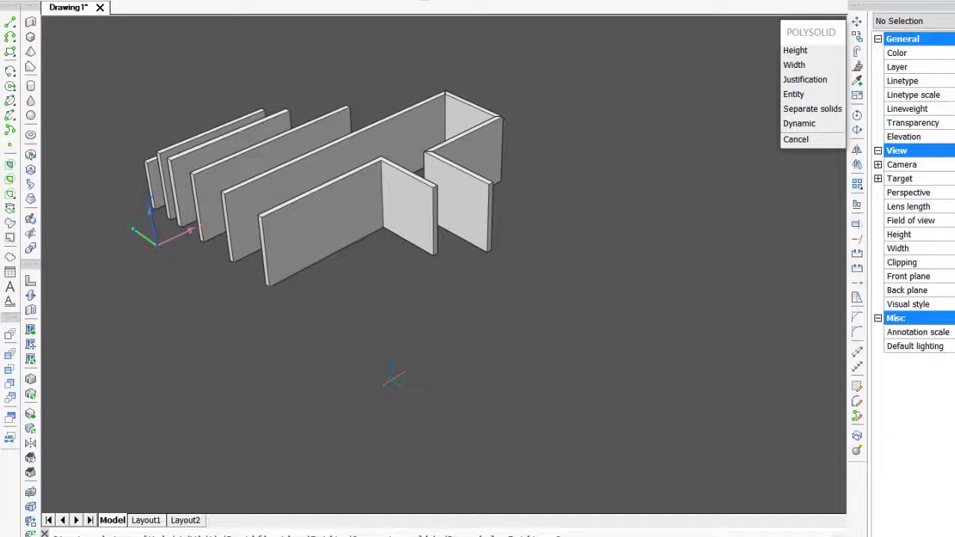
click(393, 378)
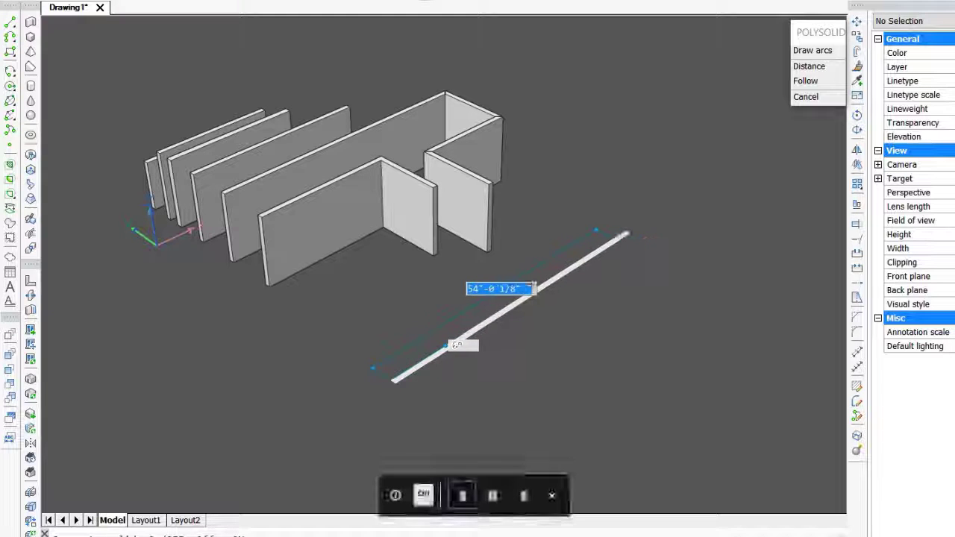
click(625, 236)
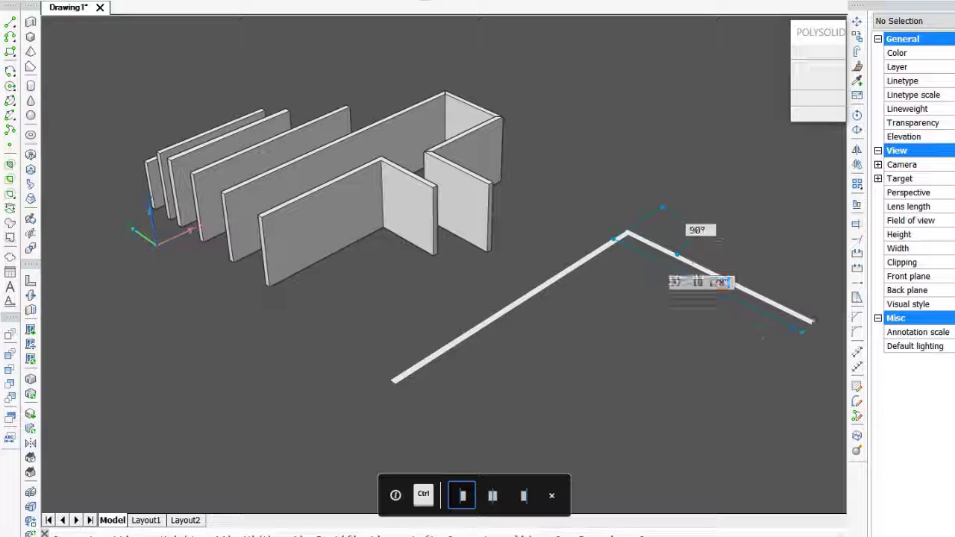
click(821, 326)
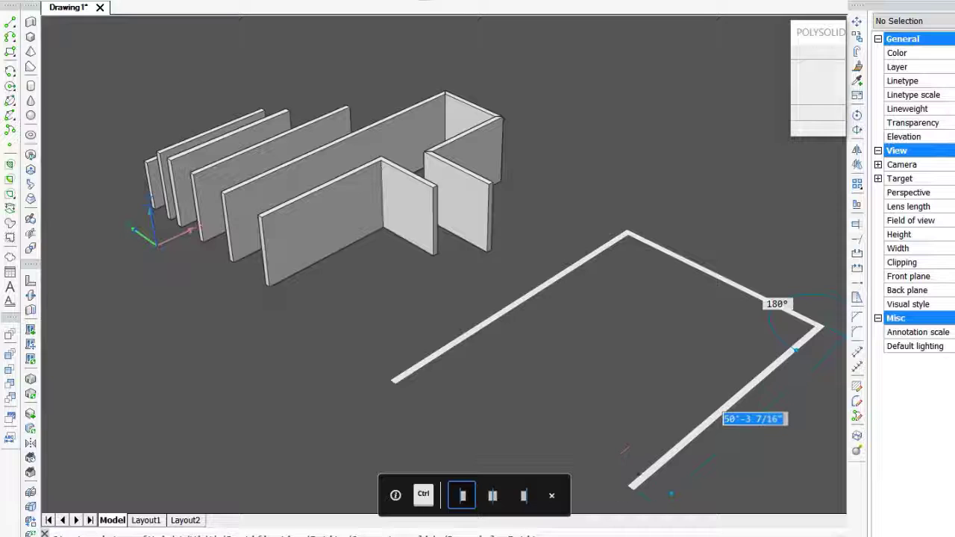
key(Escape)
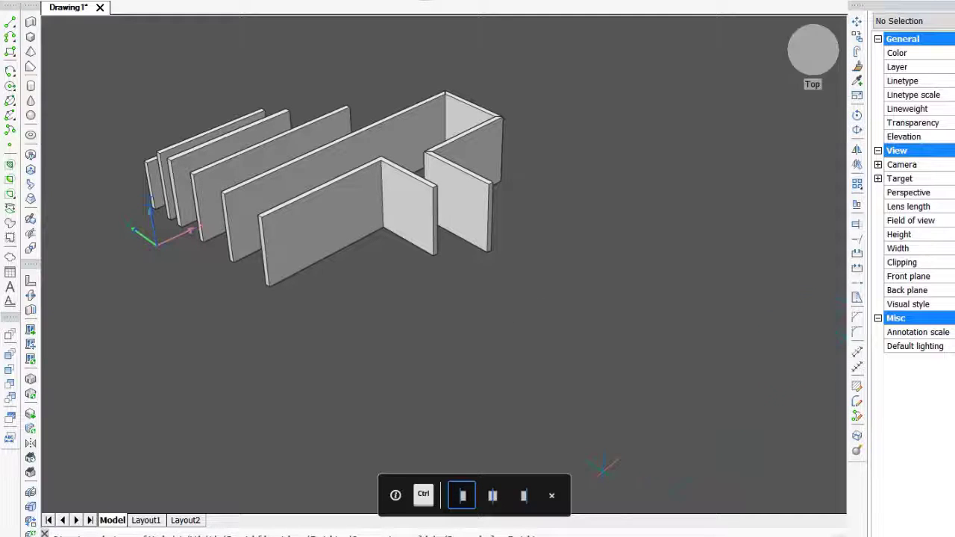
click(603, 470)
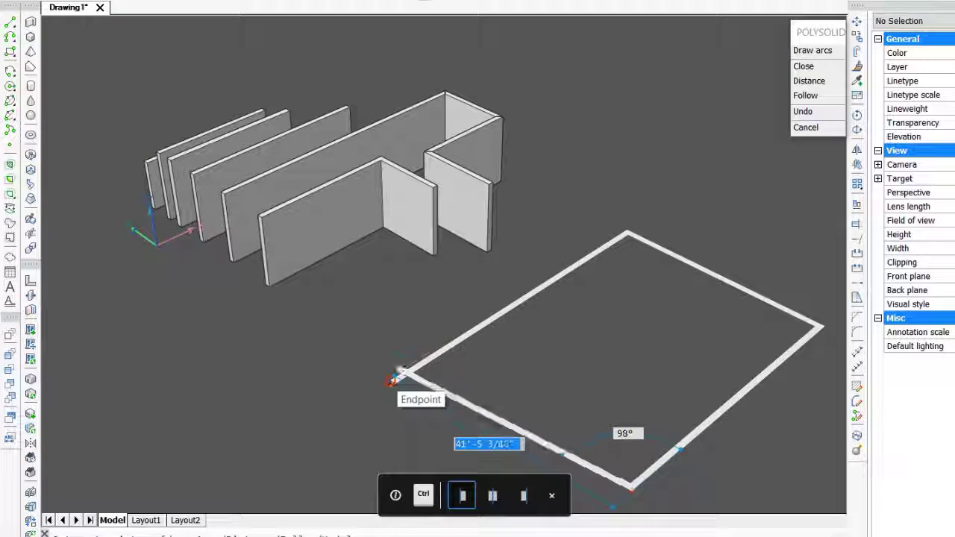
key(Escape)
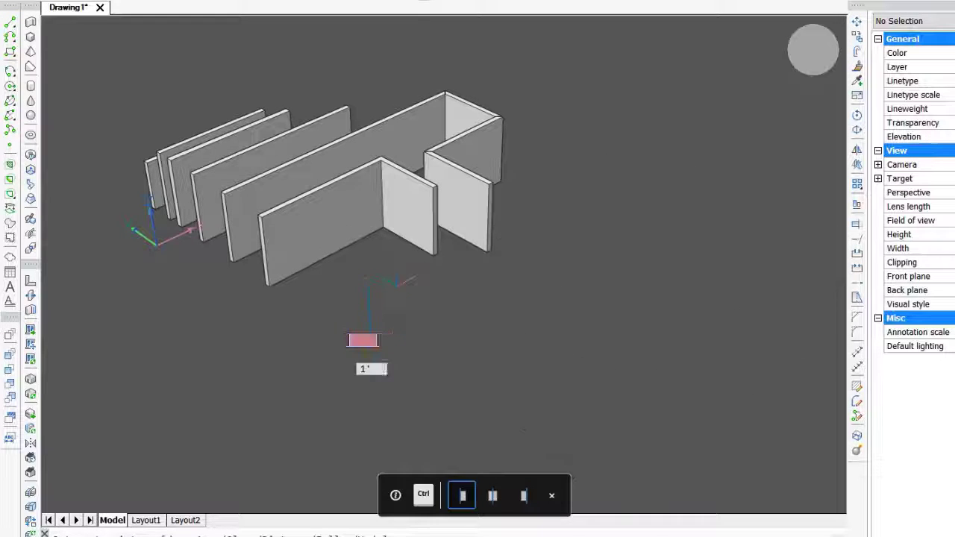
key(Return)
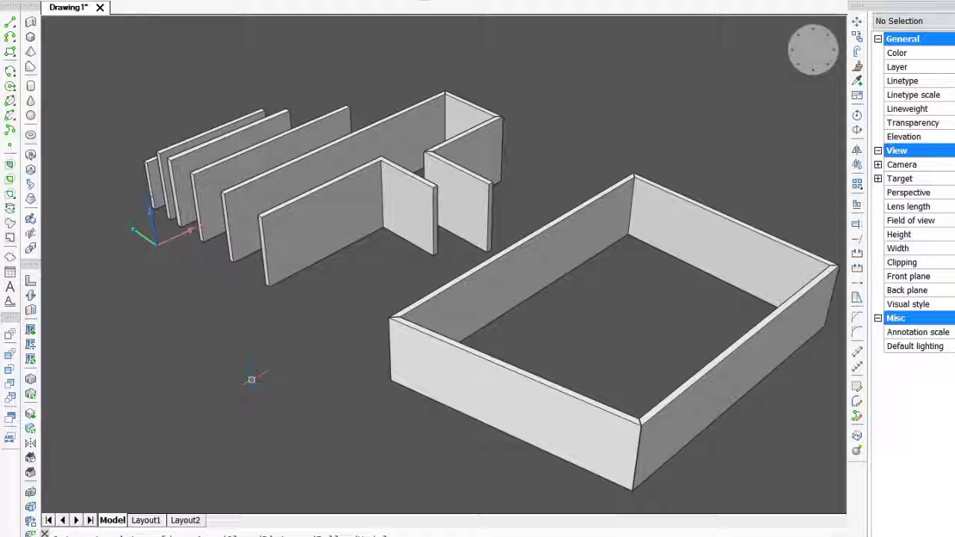